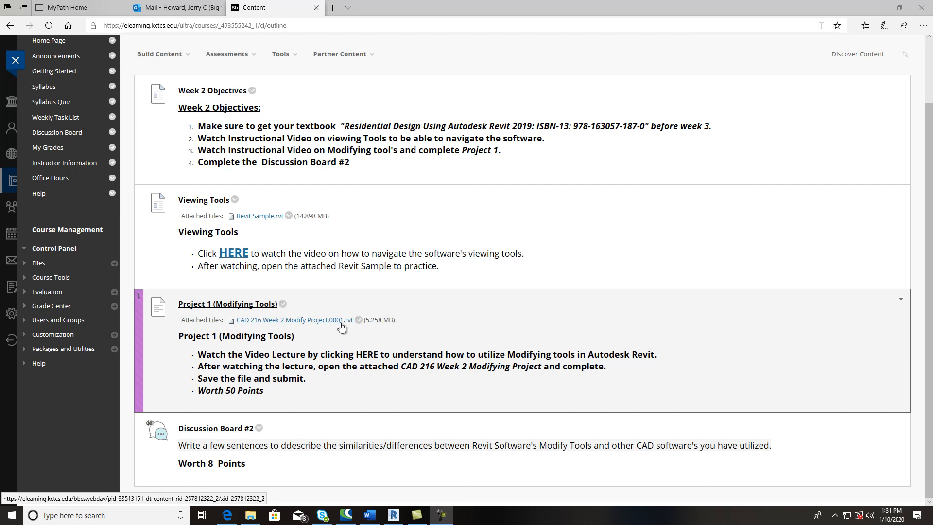
Step: Save the attached "CAD 216 Week 2 Modify Project.0001.rvt" from Project 1, replacing the existing copy, and open it in Revit
{"action": "left_click", "coordinate": [326, 324]}
{"action": "right_click", "coordinate": [324, 321]}
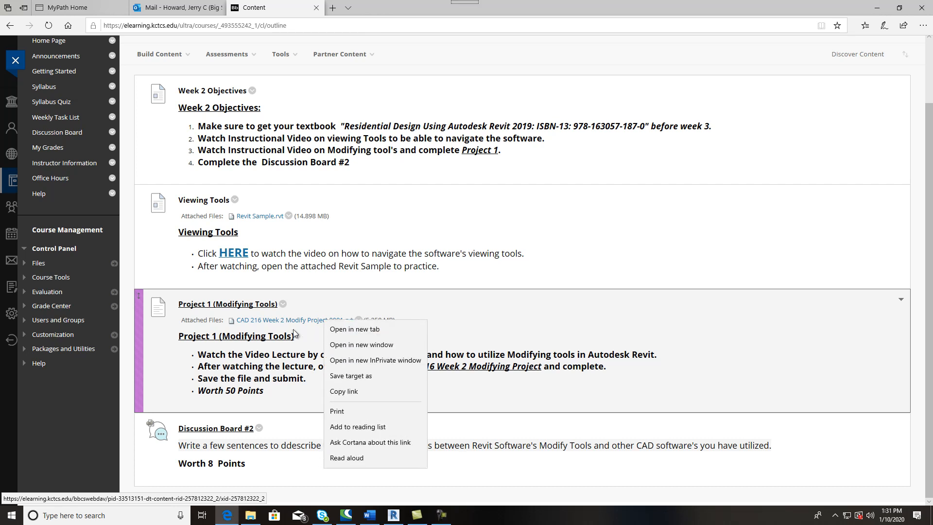
{"action": "left_click", "coordinate": [363, 380]}
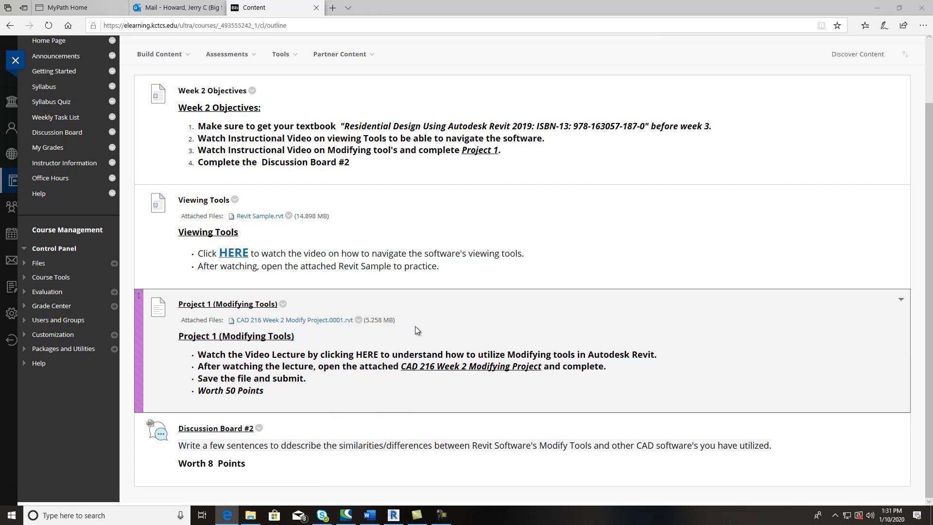
{"action": "left_click", "coordinate": [578, 246]}
{"action": "left_click", "coordinate": [499, 257]}
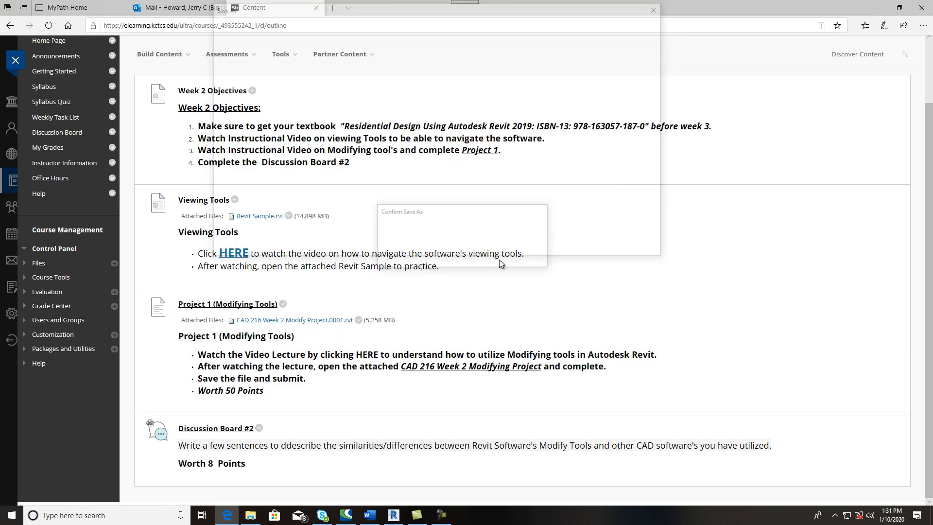
{"action": "left_click", "coordinate": [529, 489]}
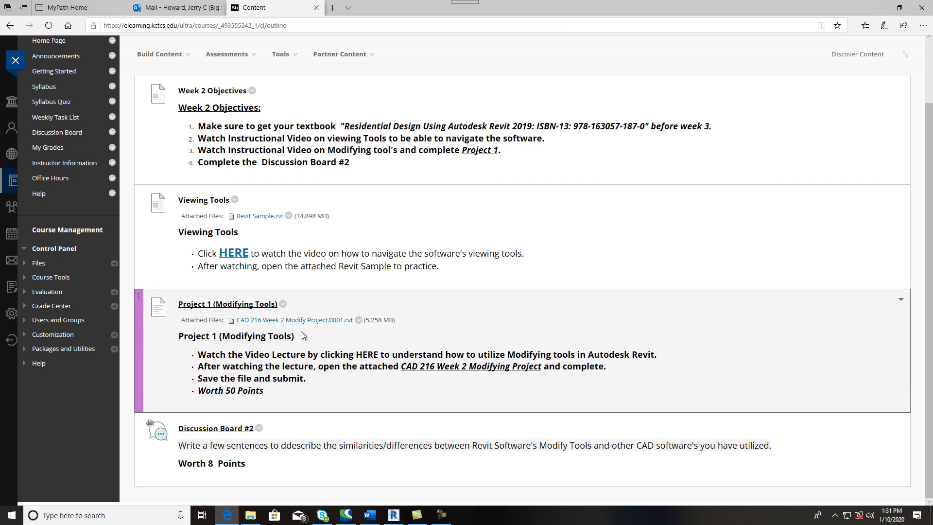
{"action": "left_click", "coordinate": [313, 322]}
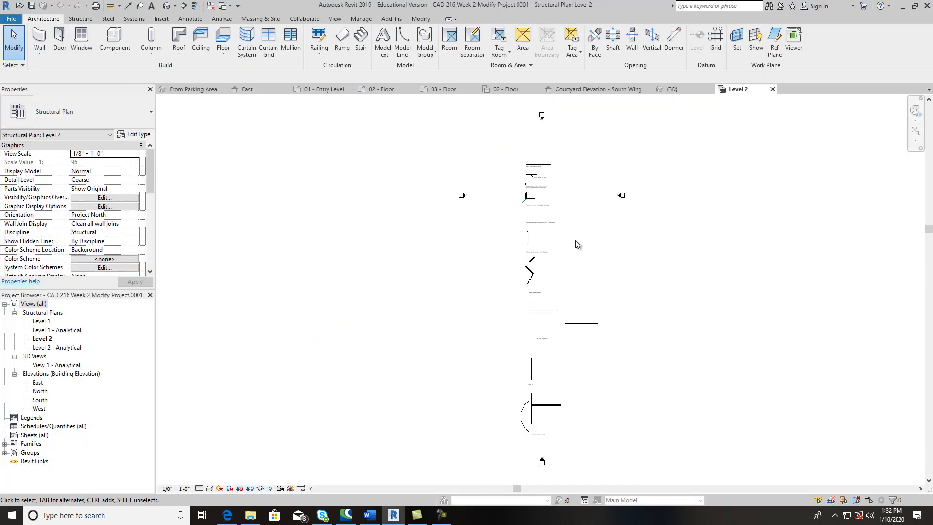
Step: Examine the modifying exercises and their instruction notes on the Level 2 structural plan, and compare them with the Level 1 plan
{"action": "scroll", "coordinate": [575, 240], "scroll_direction": "up", "scroll_amount": 1}
{"action": "mouse_move", "coordinate": [574, 234]}
{"action": "middle_mouse_down"}
{"action": "mouse_move", "coordinate": [532, 277]}
{"action": "mouse_move", "coordinate": [454, 282]}
{"action": "mouse_move", "coordinate": [448, 256]}
{"action": "middle_mouse_up"}
{"action": "scroll", "coordinate": [448, 249], "scroll_direction": "down", "scroll_amount": 1}
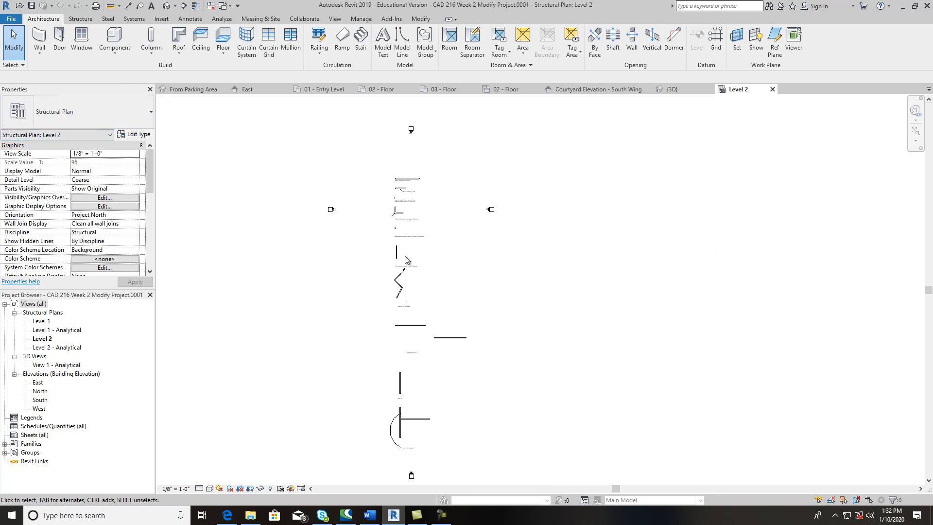
{"action": "scroll", "coordinate": [439, 423], "scroll_direction": "down", "scroll_amount": 1}
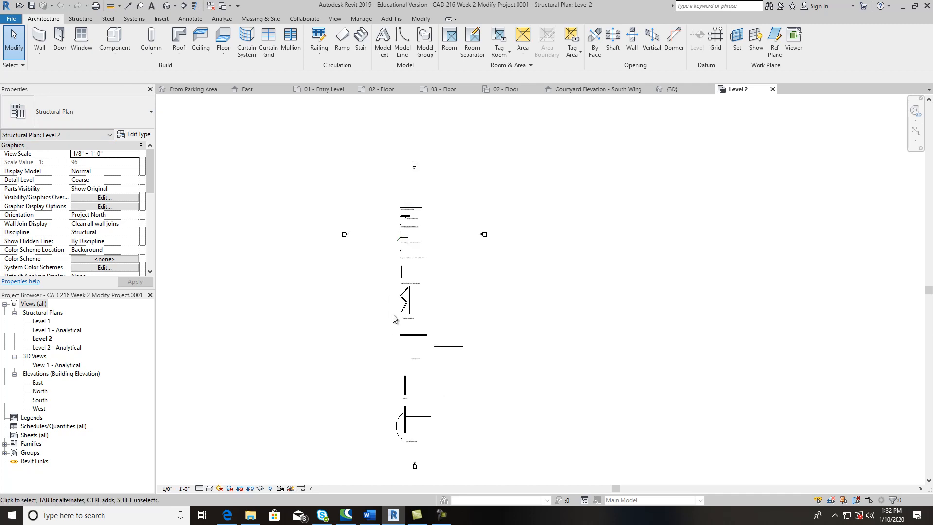
{"action": "scroll", "coordinate": [408, 203], "scroll_direction": "up", "scroll_amount": 5}
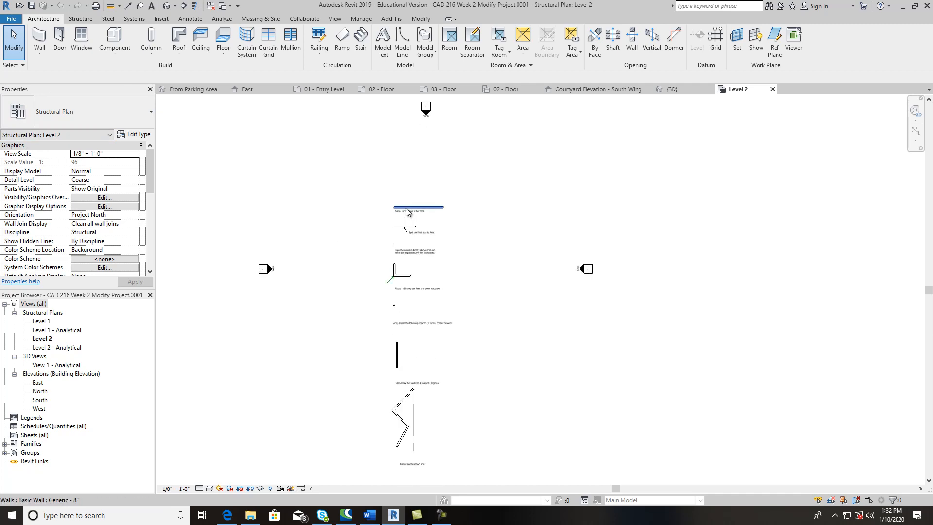
{"action": "scroll", "coordinate": [408, 212], "scroll_direction": "up", "scroll_amount": 3}
{"action": "middle_click_drag", "start_coordinate": [408, 212], "coordinate": [355, 291]}
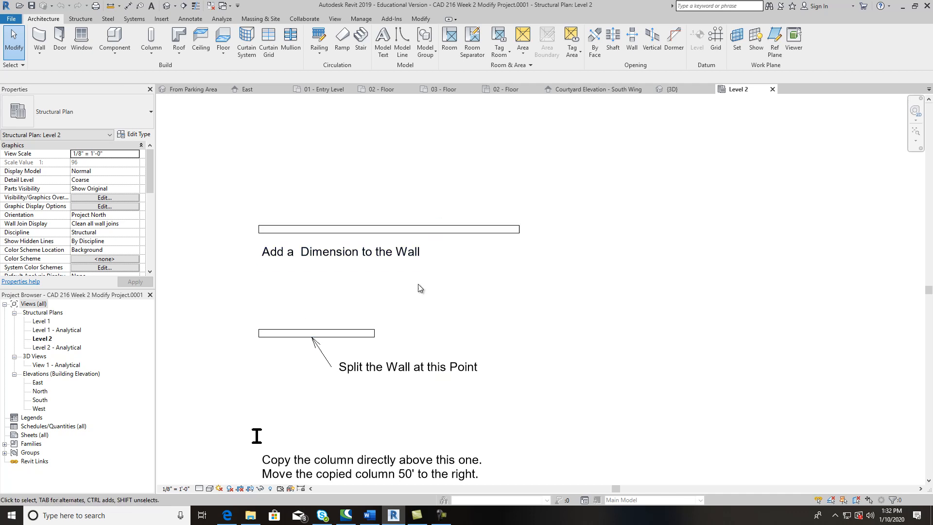
{"action": "double_click", "coordinate": [41, 321]}
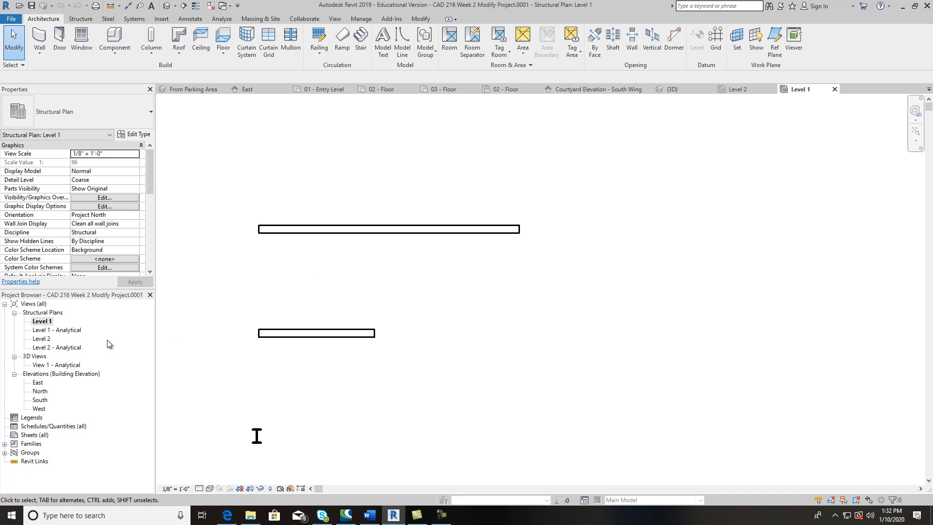
{"action": "double_click", "coordinate": [42, 339]}
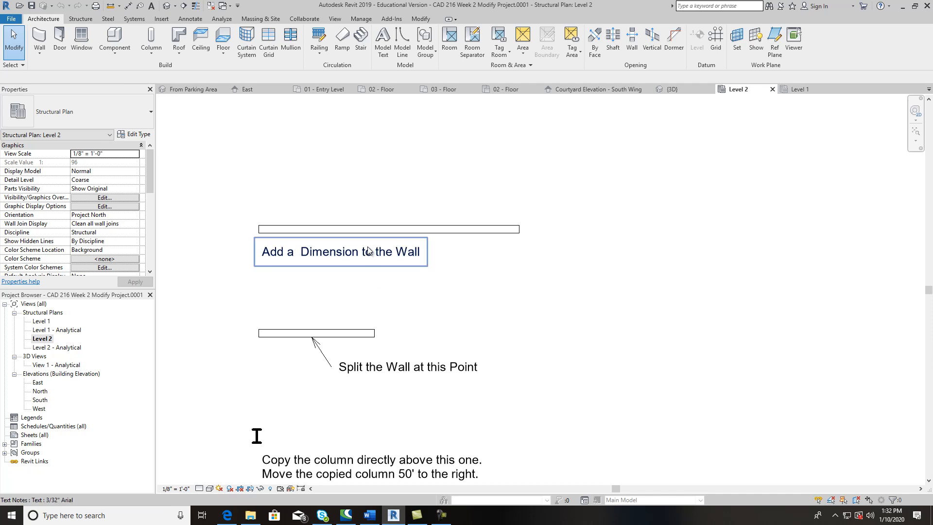
Step: Try shortening the upper wall to 13' - 0" from its right end, and undo the change
{"action": "left_click", "coordinate": [484, 233]}
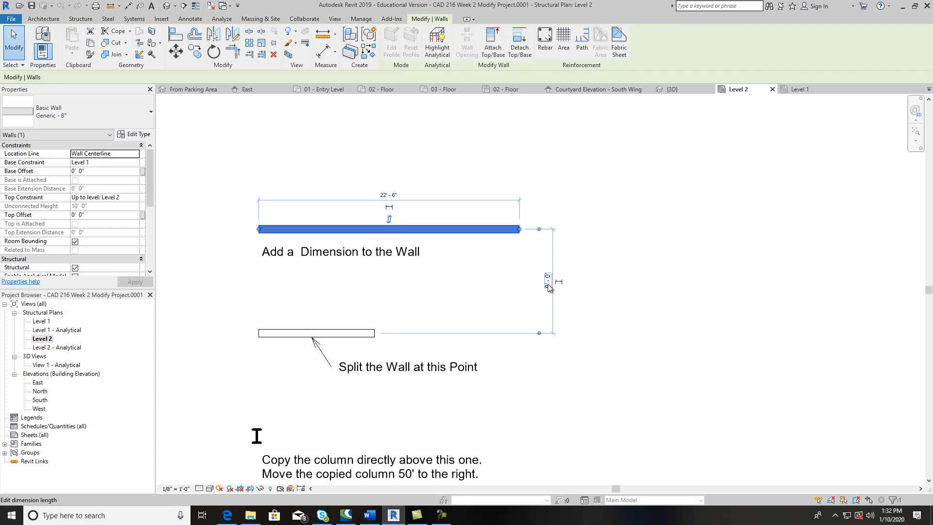
{"action": "left_click", "coordinate": [660, 190]}
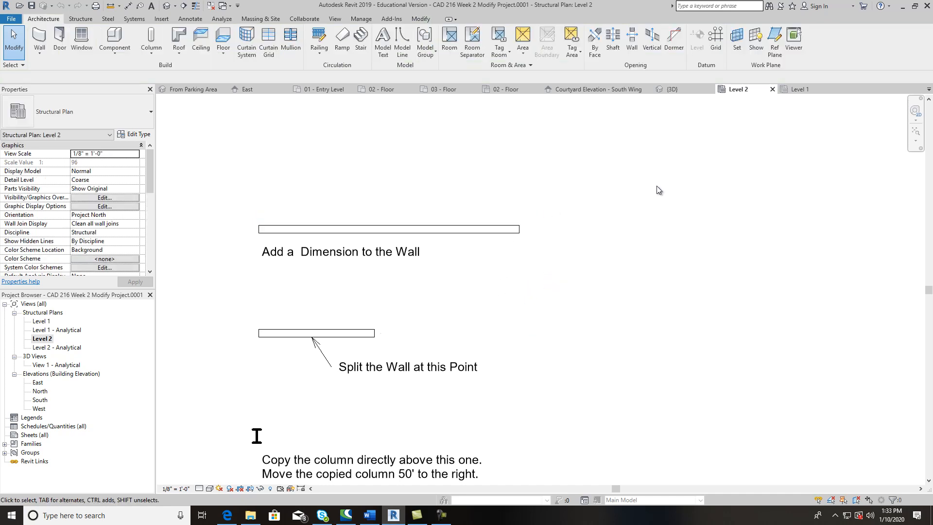
{"action": "left_click", "coordinate": [439, 230]}
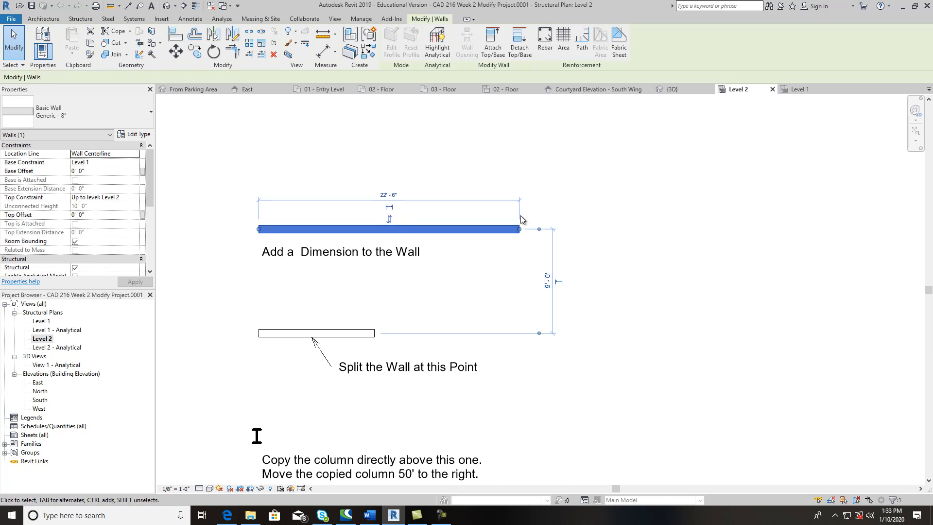
{"action": "left_click_drag", "start_coordinate": [519, 230], "coordinate": [410, 229]}
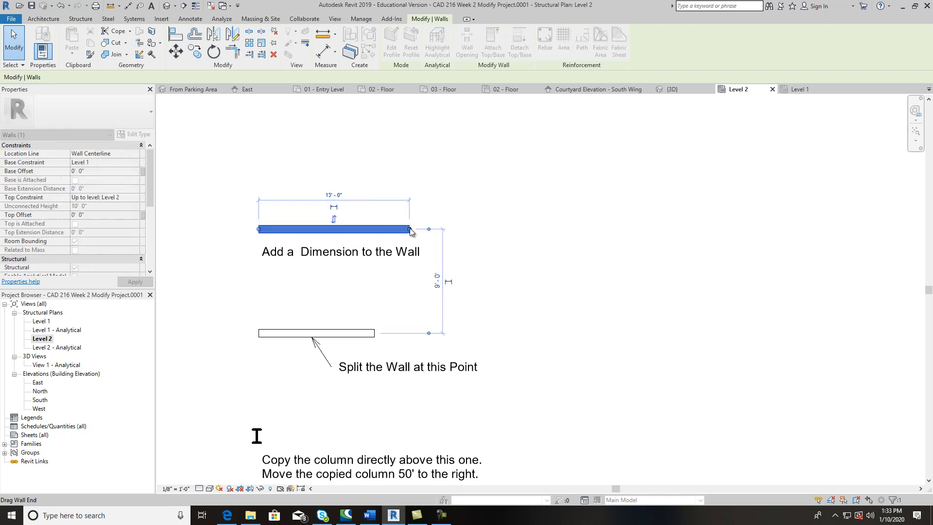
{"action": "left_click", "coordinate": [60, 6]}
Step: Convert the upper wall's temporary length dimension into a permanent dimension
{"action": "left_click", "coordinate": [474, 229]}
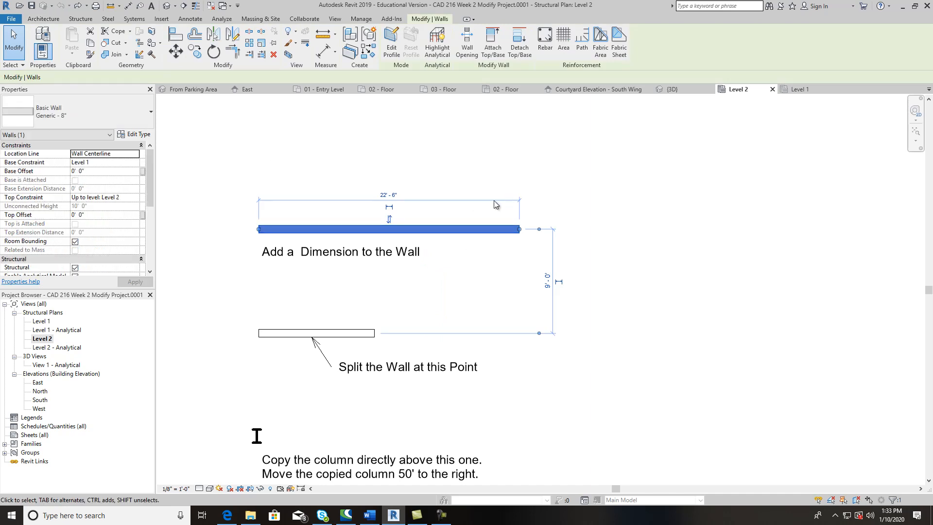
{"action": "left_click", "coordinate": [390, 209]}
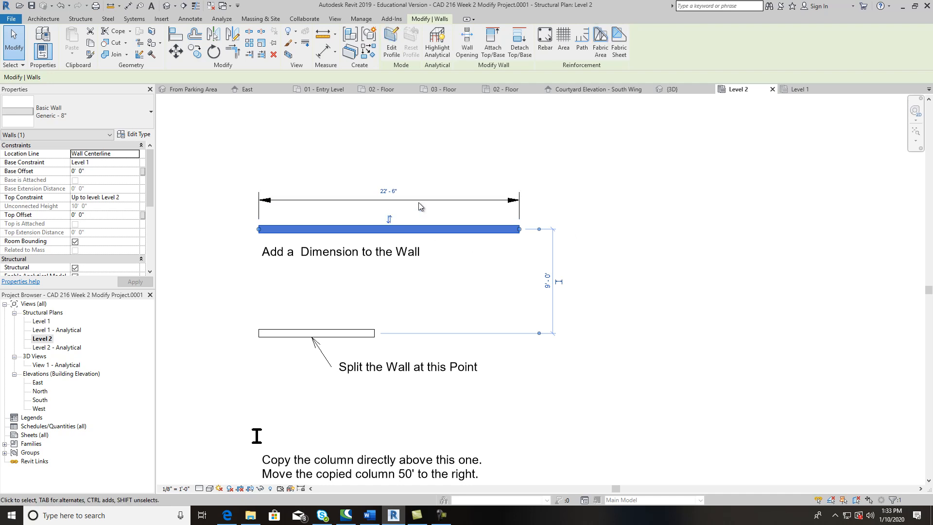
{"action": "left_click", "coordinate": [444, 170]}
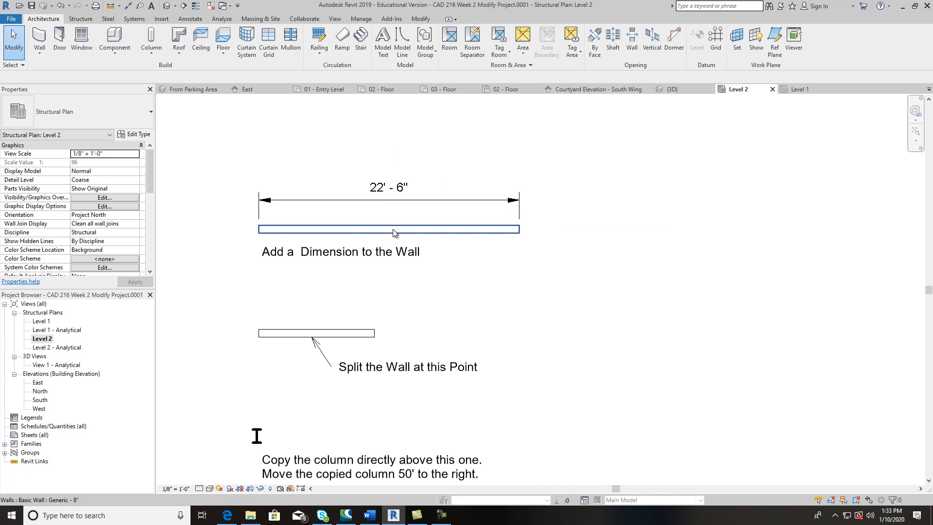
{"action": "left_click", "coordinate": [190, 19]}
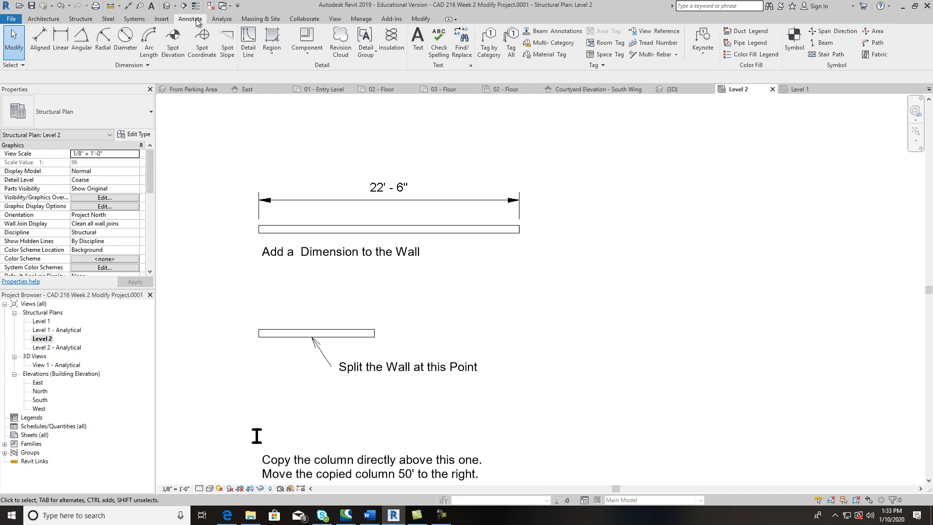
{"action": "left_click", "coordinate": [40, 42]}
{"action": "key", "text": "Escape"}
{"action": "key", "text": "Escape"}
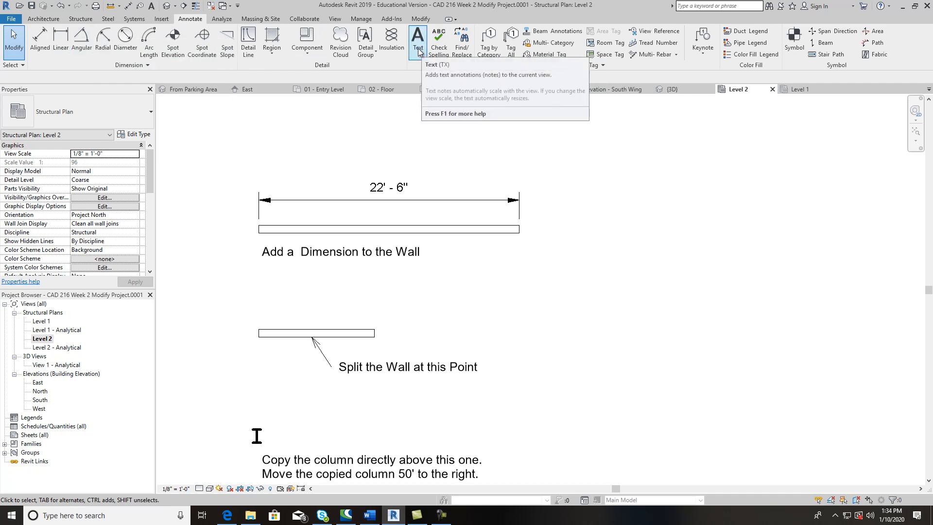
Step: Add a linear dimension between the two ends of the upper wall, placed above the existing dimension
{"action": "left_click", "coordinate": [67, 43]}
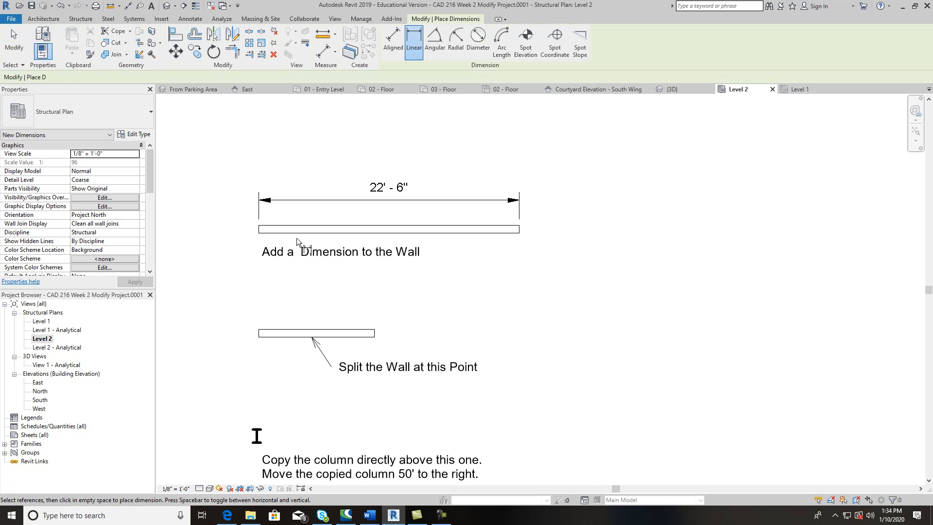
{"action": "left_click", "coordinate": [259, 230]}
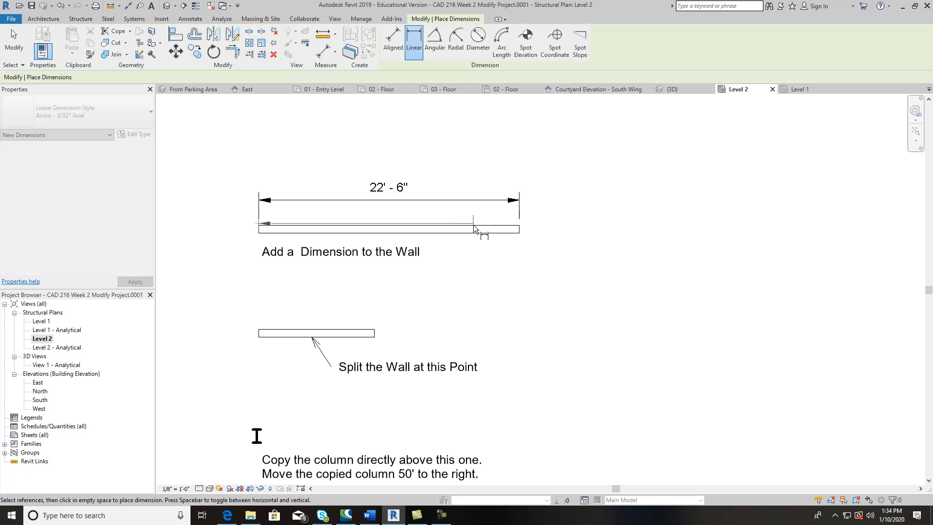
{"action": "left_click", "coordinate": [520, 231]}
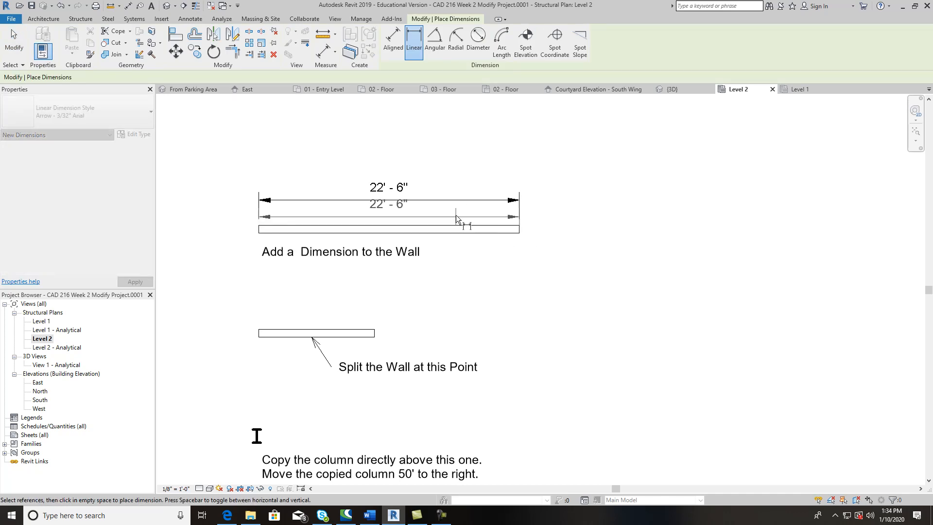
{"action": "left_click", "coordinate": [441, 151]}
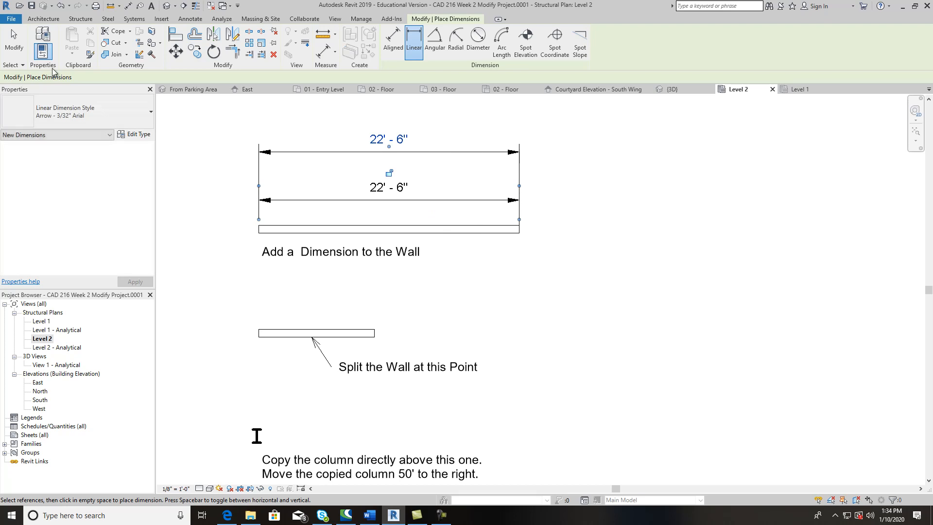
Step: Add an aligned dimension between the upper wall's two ends, placed just above the wall
{"action": "left_click", "coordinate": [190, 20]}
{"action": "left_click", "coordinate": [40, 38]}
{"action": "left_click", "coordinate": [259, 228]}
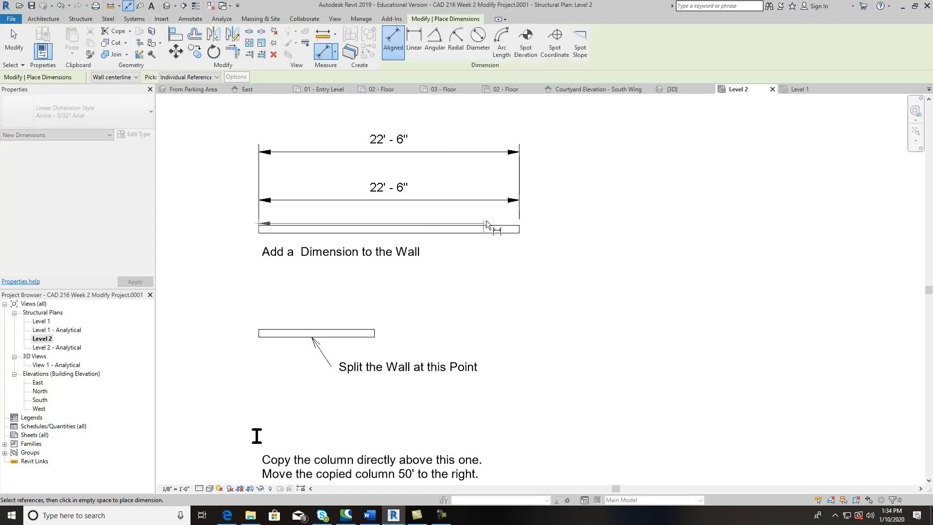
{"action": "left_click", "coordinate": [518, 226]}
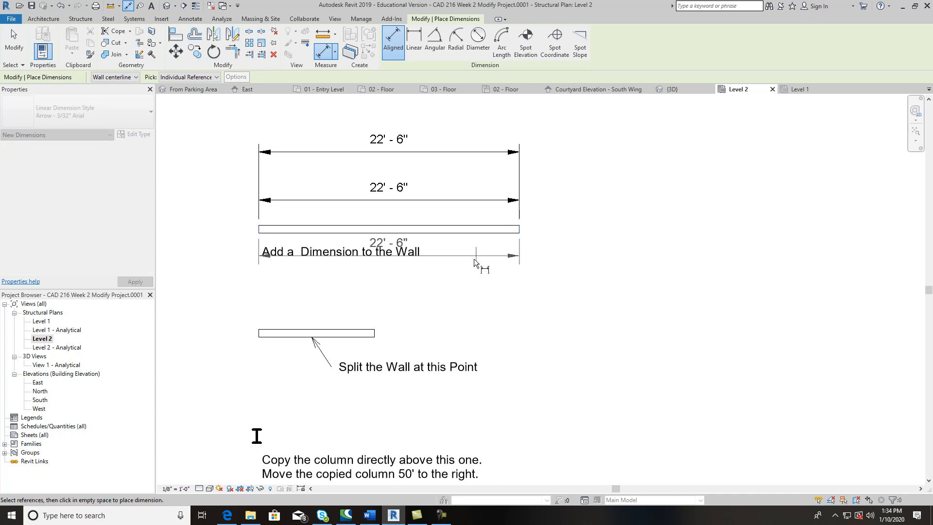
{"action": "left_click", "coordinate": [456, 216]}
{"action": "key", "text": "Escape"}
{"action": "key", "text": "Escape"}
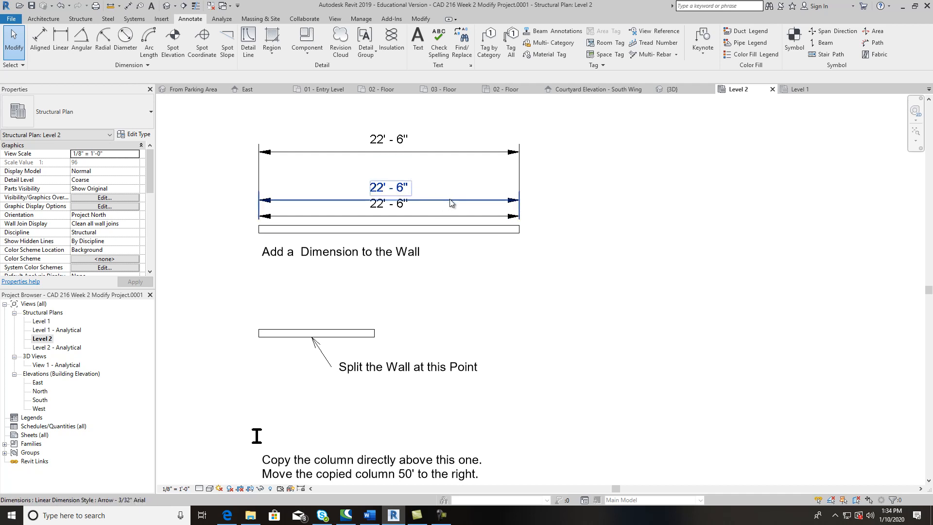
Step: Delete the two lower duplicate dimensions above the upper wall, keeping only the topmost one
{"action": "left_click", "coordinate": [453, 204]}
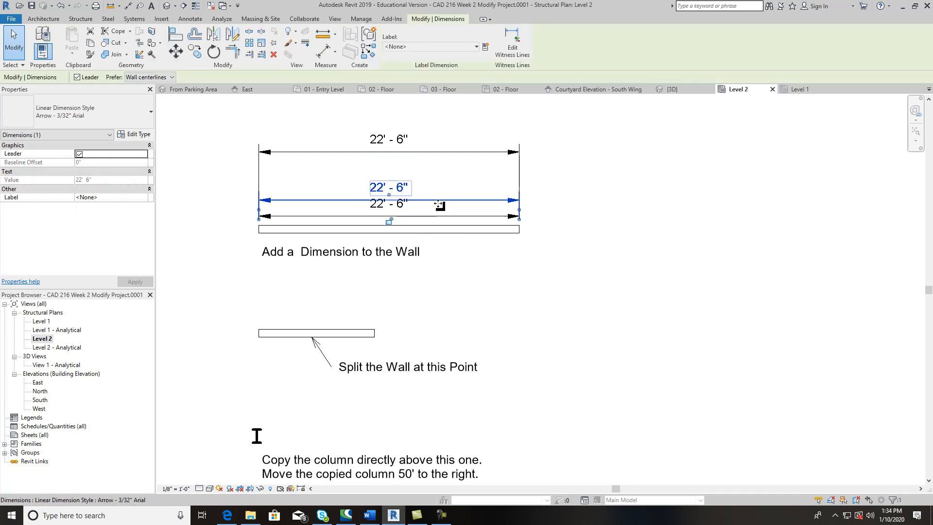
{"action": "left_click", "coordinate": [275, 55]}
{"action": "left_click", "coordinate": [451, 220]}
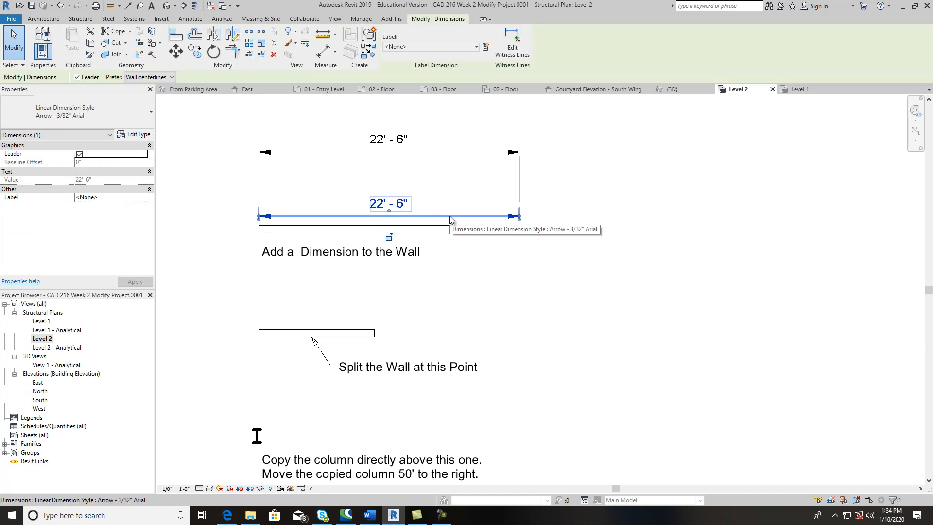
{"action": "key", "text": "Delete"}
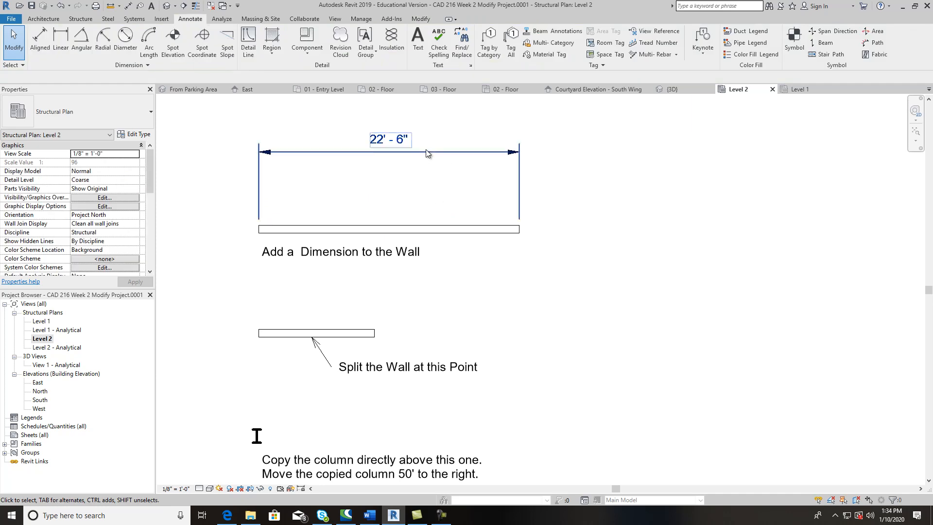
{"action": "left_click", "coordinate": [426, 152]}
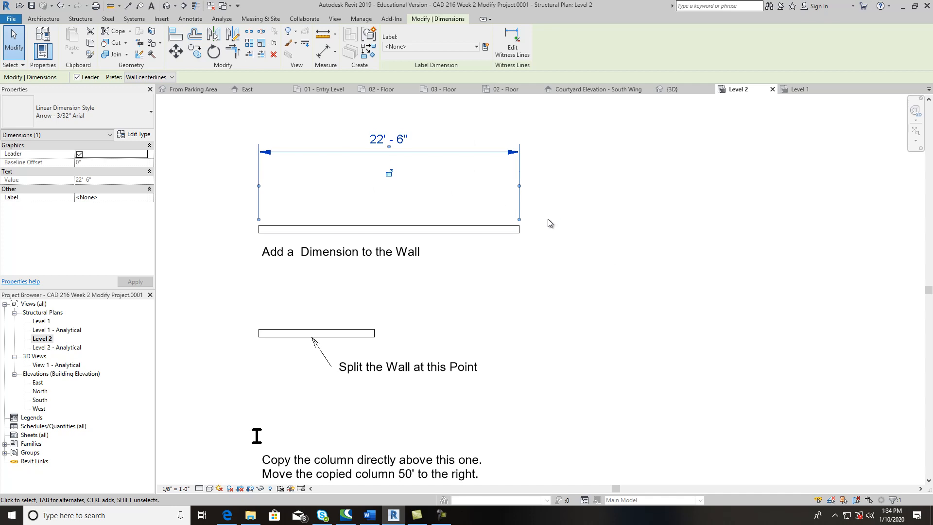
{"action": "left_click", "coordinate": [681, 192]}
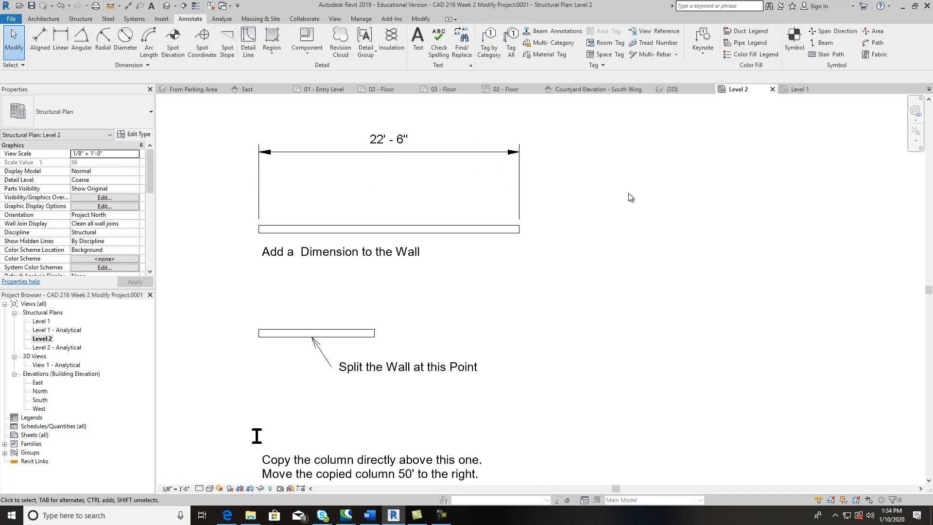
{"action": "left_click", "coordinate": [471, 229]}
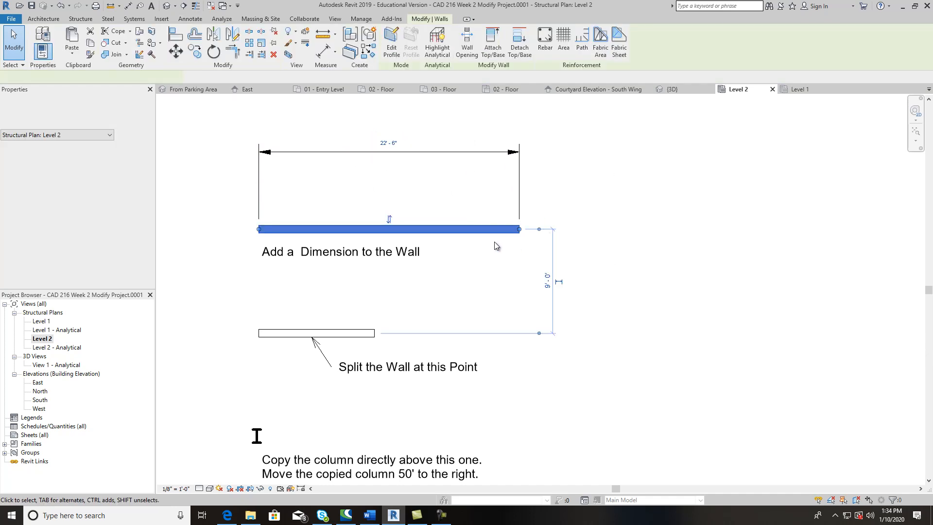
{"action": "left_click", "coordinate": [469, 243]}
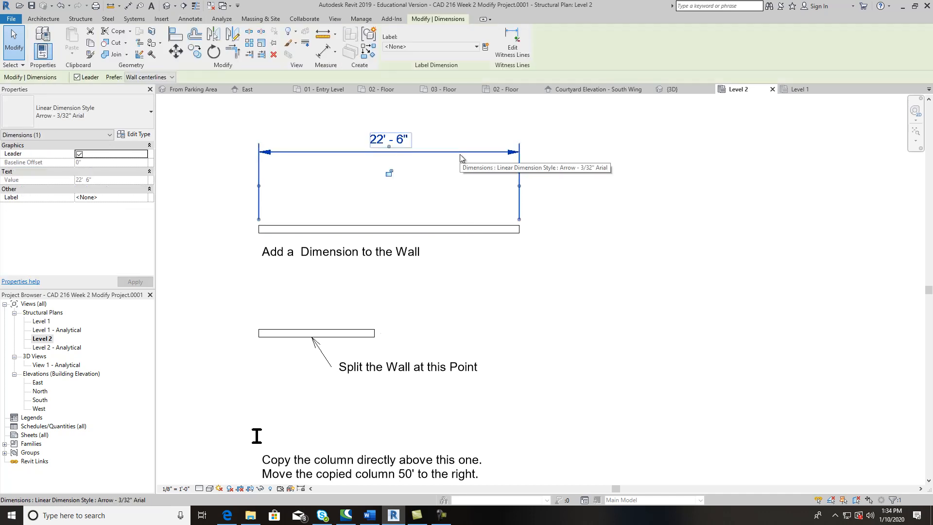
{"action": "key", "text": "Escape"}
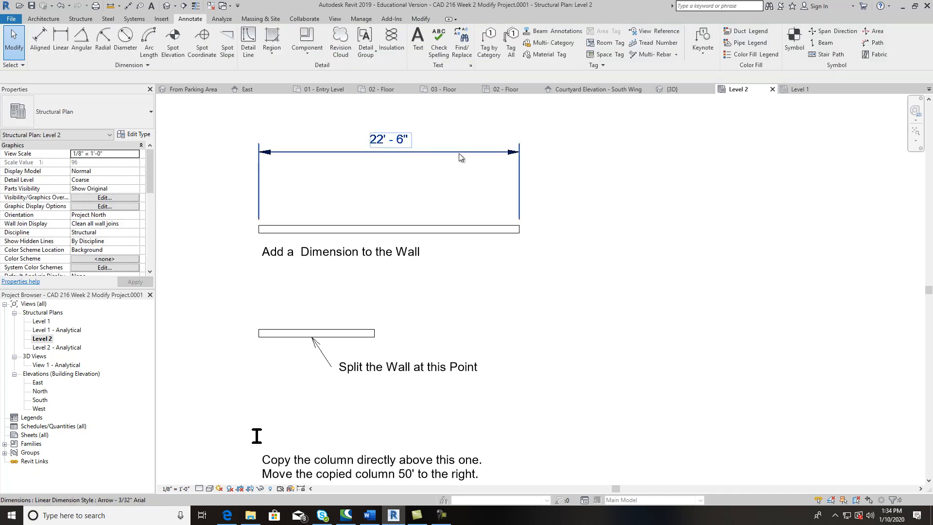
Step: Move the upper wall's dimension and its text down closer to the wall
{"action": "left_click", "coordinate": [460, 154]}
{"action": "mouse_move", "coordinate": [388, 147]}
{"action": "left_mouse_down"}
{"action": "mouse_move", "coordinate": [389, 184]}
{"action": "mouse_move", "coordinate": [398, 179]}
{"action": "mouse_move", "coordinate": [404, 197]}
{"action": "mouse_move", "coordinate": [387, 192]}
{"action": "left_mouse_up"}
{"action": "left_click", "coordinate": [554, 225]}
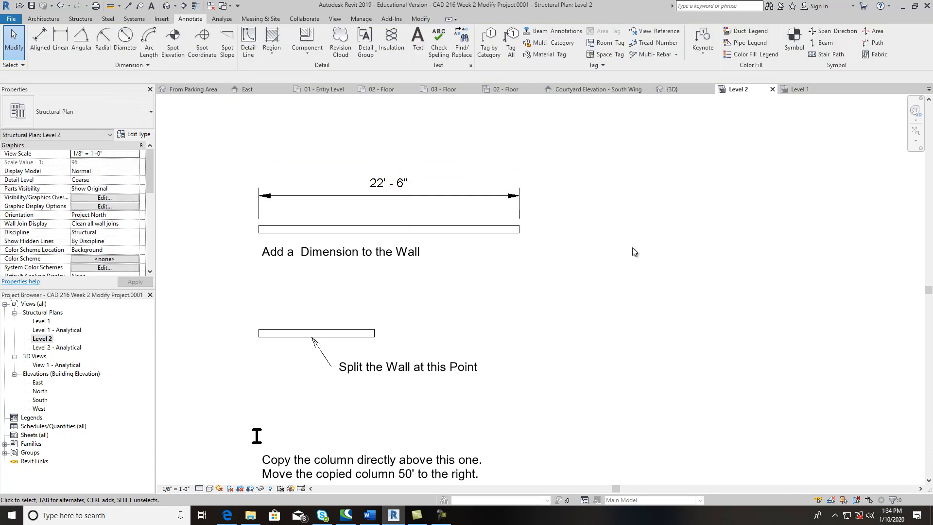
Step: Split the lower wall at the point marked by the arrow and check each of the two segments
{"action": "scroll", "coordinate": [584, 239], "scroll_direction": "down", "scroll_amount": 1}
{"action": "middle_click_drag", "start_coordinate": [366, 358], "coordinate": [365, 330]}
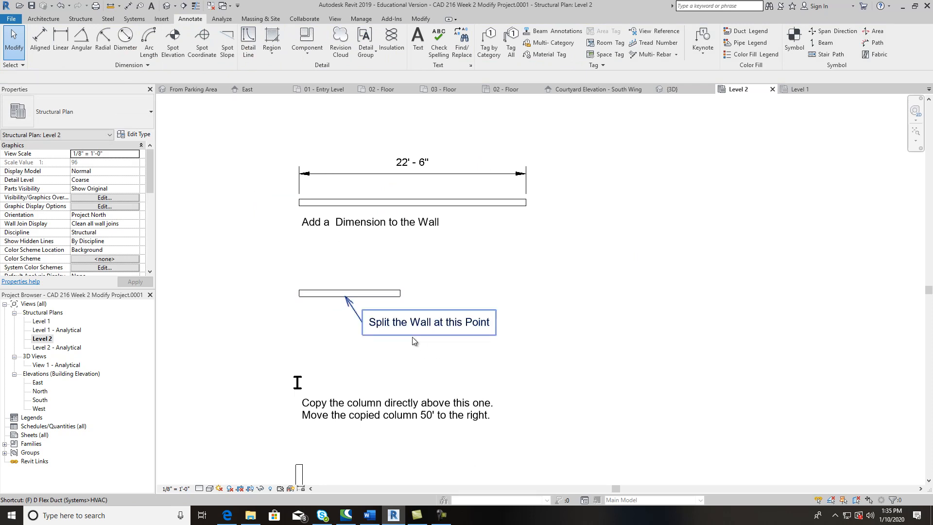
{"action": "left_click", "coordinate": [421, 19]}
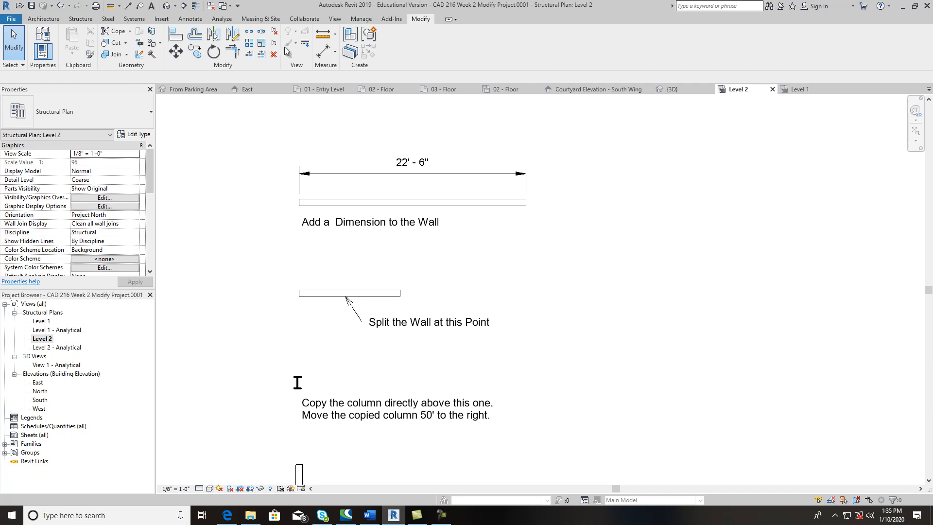
{"action": "left_click", "coordinate": [249, 32]}
{"action": "scroll", "coordinate": [348, 293], "scroll_direction": "up", "scroll_amount": 3}
{"action": "scroll", "coordinate": [349, 293], "scroll_direction": "up", "scroll_amount": 3}
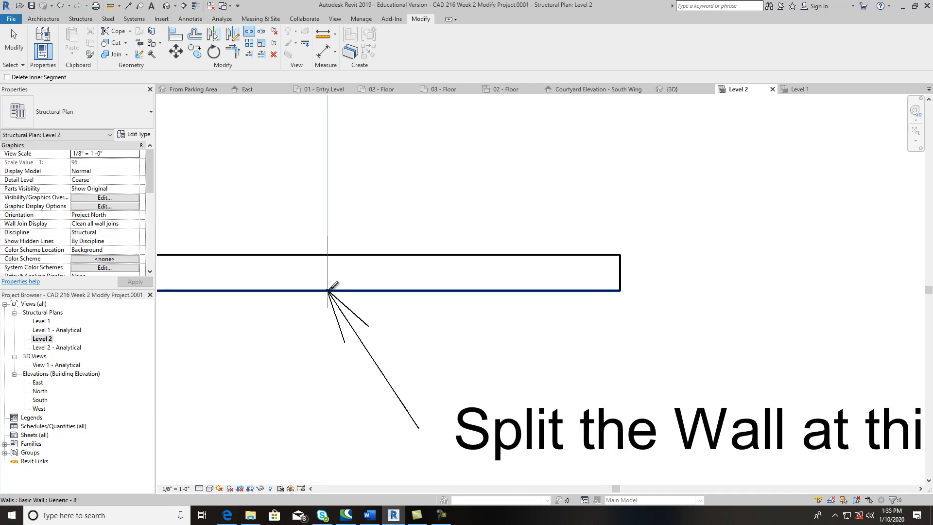
{"action": "left_click", "coordinate": [328, 290]}
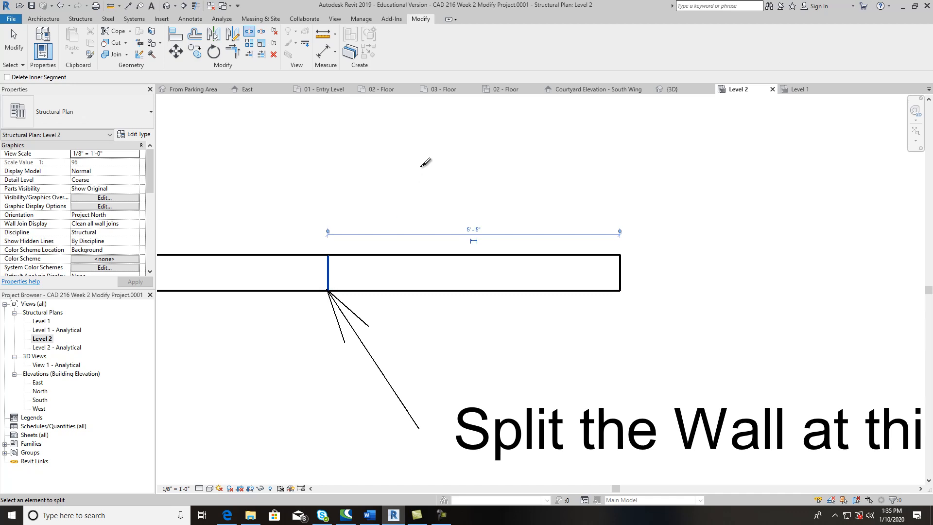
{"action": "key", "text": "Escape"}
{"action": "key", "text": "Escape"}
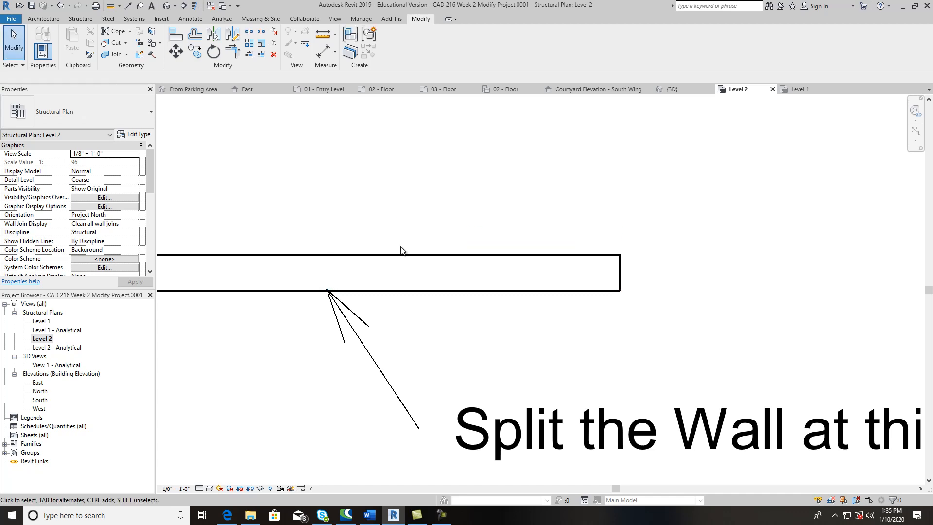
{"action": "left_click", "coordinate": [399, 256]}
{"action": "scroll", "coordinate": [534, 174], "scroll_direction": "down", "scroll_amount": 1}
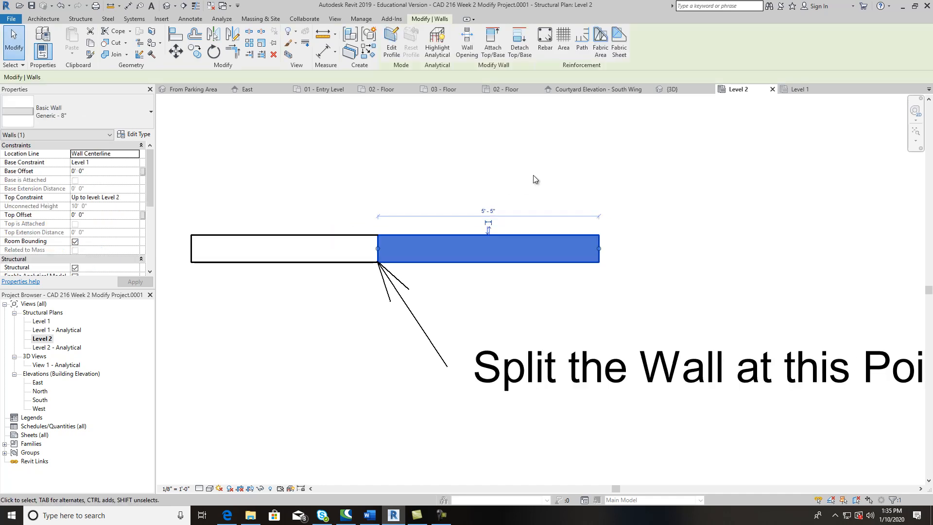
{"action": "left_click", "coordinate": [316, 265]}
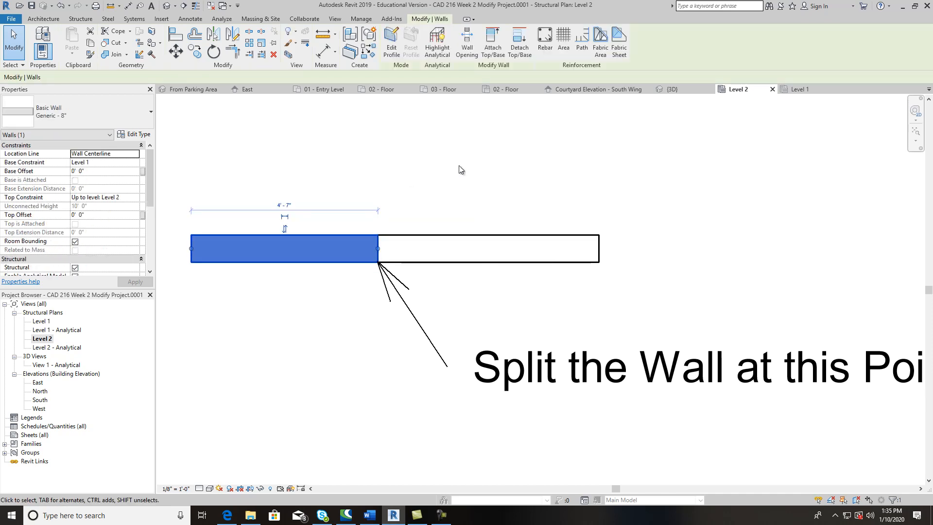
{"action": "middle_click_drag", "start_coordinate": [391, 288], "coordinate": [381, 276]}
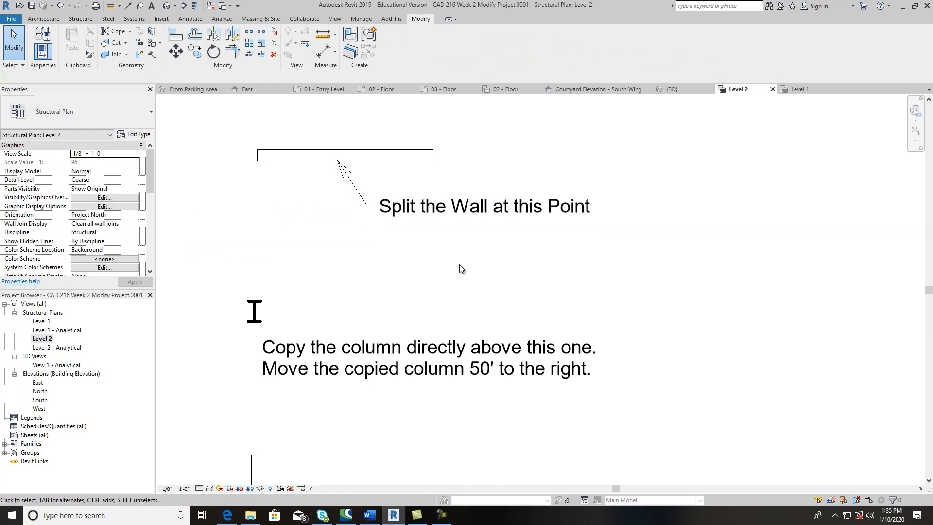
Step: Copy the column above the copy note 50' horizontally to the right, without multiple copies
{"action": "middle_click_drag", "start_coordinate": [476, 305], "coordinate": [484, 264]}
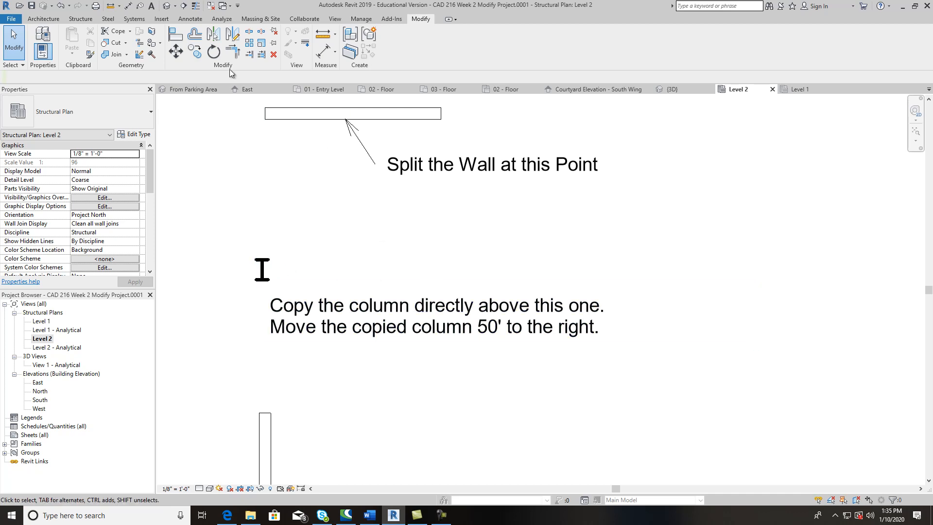
{"action": "left_click", "coordinate": [194, 56]}
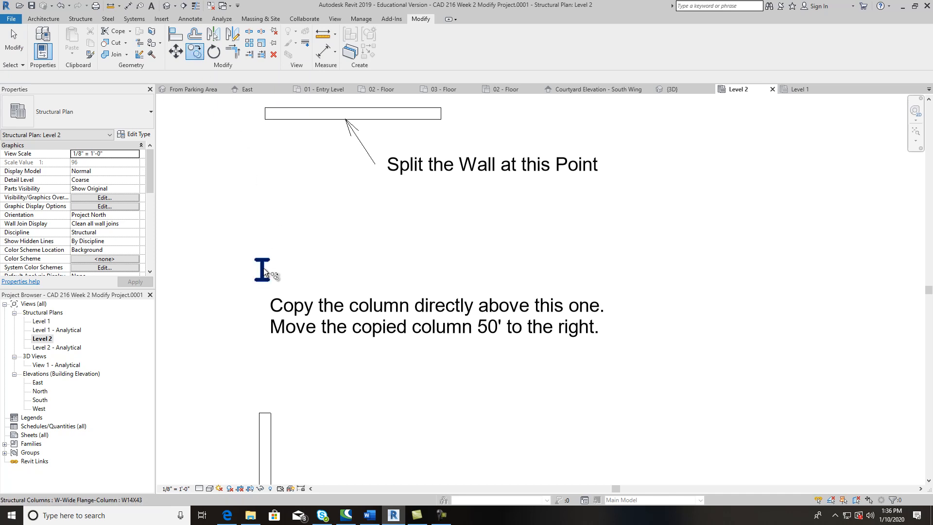
{"action": "left_click", "coordinate": [264, 269]}
{"action": "key", "text": "Return"}
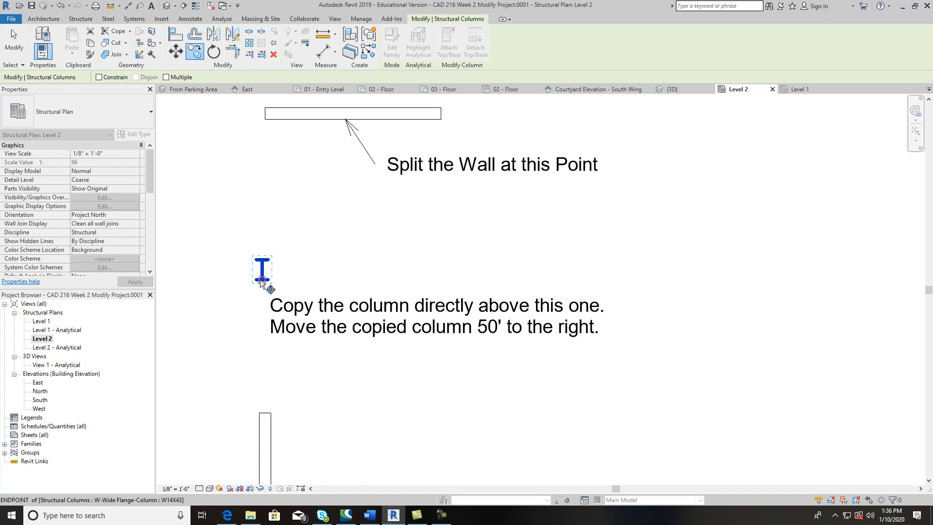
{"action": "left_click", "coordinate": [264, 276]}
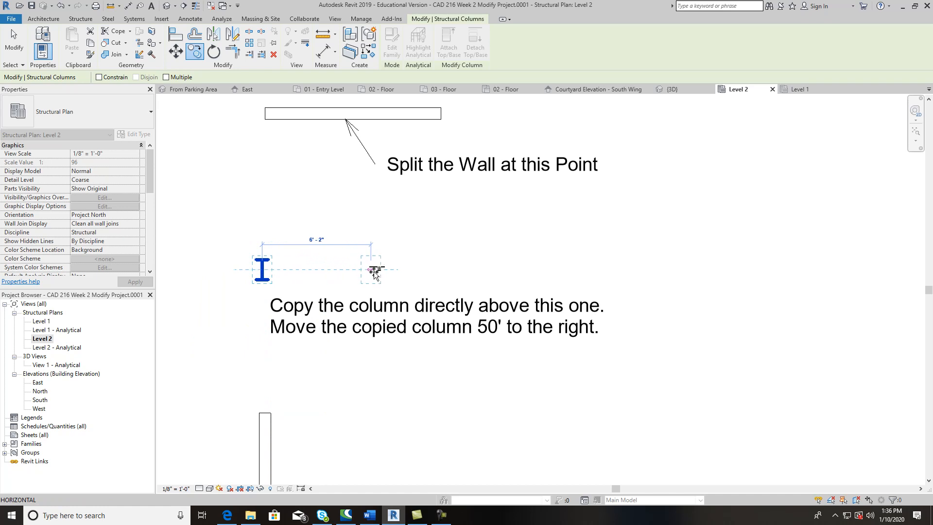
{"action": "type", "text": "50"}
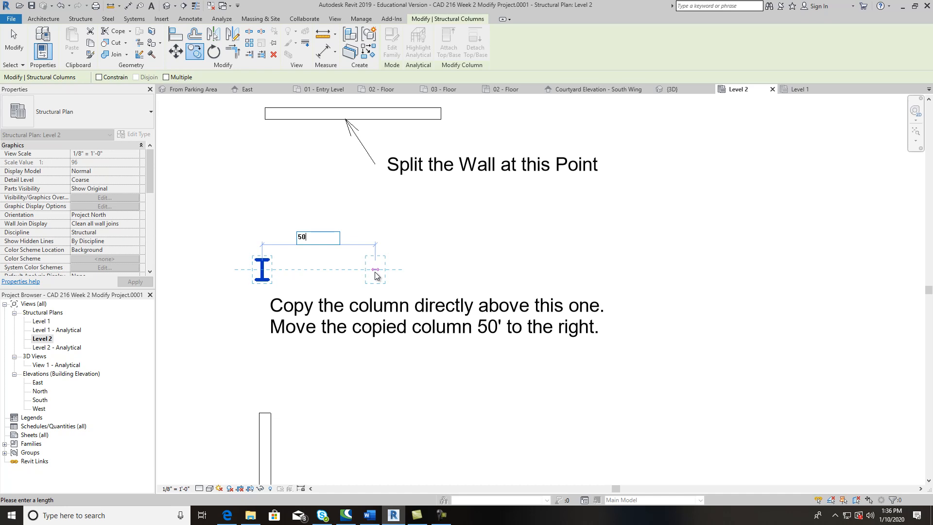
{"action": "key", "text": "Return"}
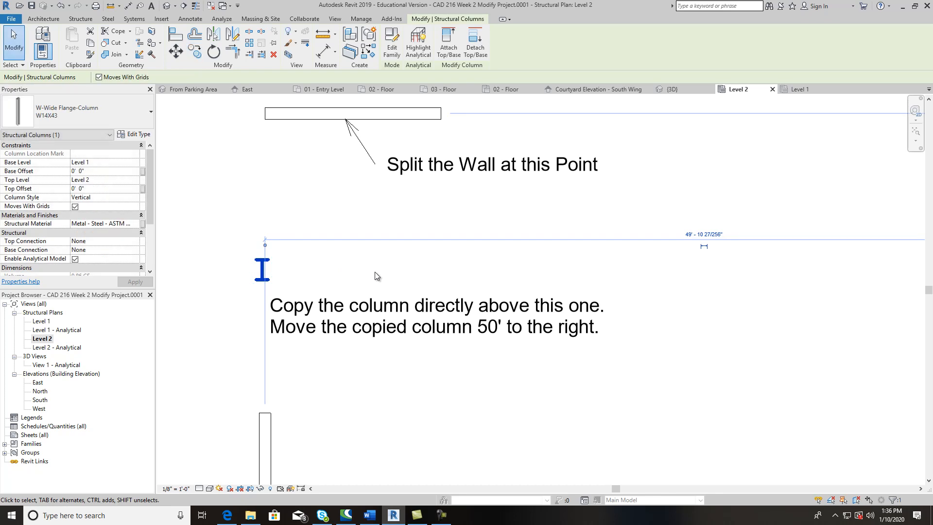
{"action": "scroll", "coordinate": [503, 282], "scroll_direction": "up", "scroll_amount": 2}
{"action": "scroll", "coordinate": [503, 282], "scroll_direction": "down", "scroll_amount": 4}
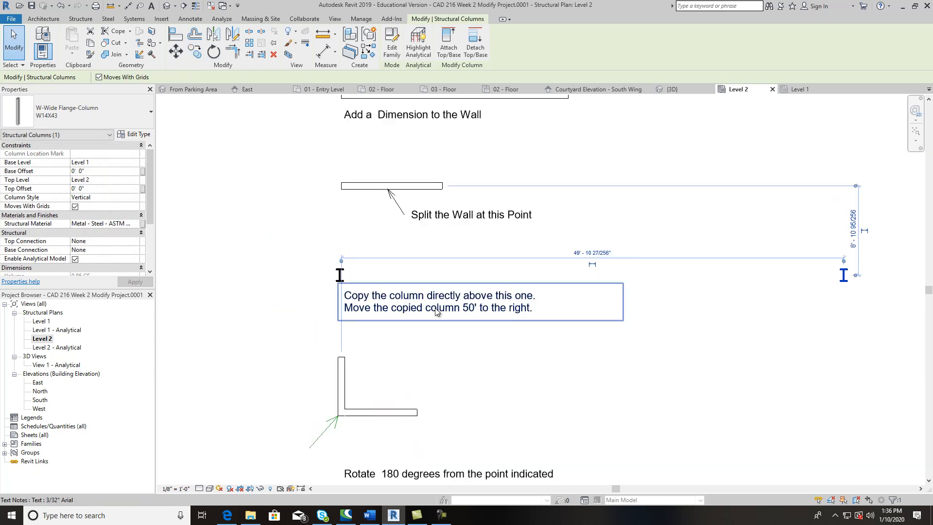
{"action": "key", "text": "Escape"}
{"action": "scroll", "coordinate": [526, 288], "scroll_direction": "up", "scroll_amount": 2}
{"action": "scroll", "coordinate": [359, 295], "scroll_direction": "down", "scroll_amount": 2}
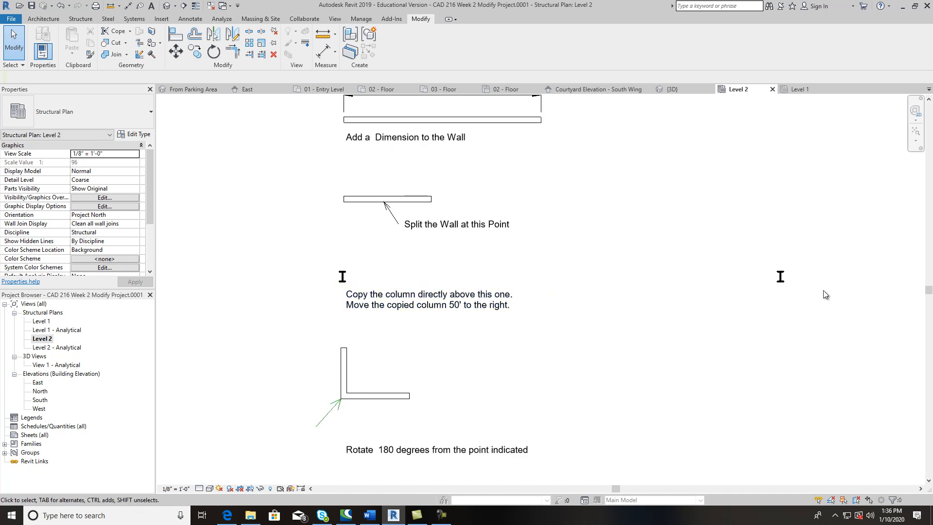
Step: Align the copied column's temporary dimension witness line with the original column's center and make the dimension permanent
{"action": "left_click", "coordinate": [782, 279]}
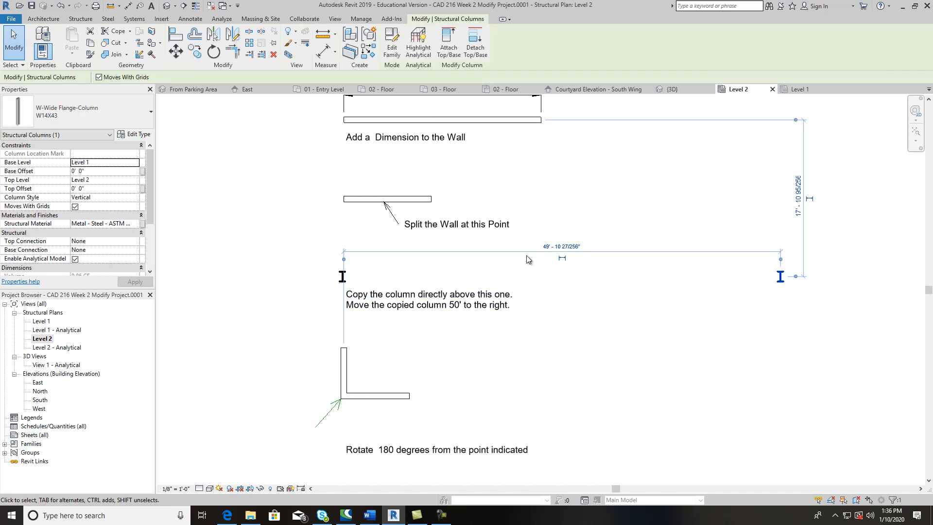
{"action": "scroll", "coordinate": [358, 273], "scroll_direction": "up", "scroll_amount": 3}
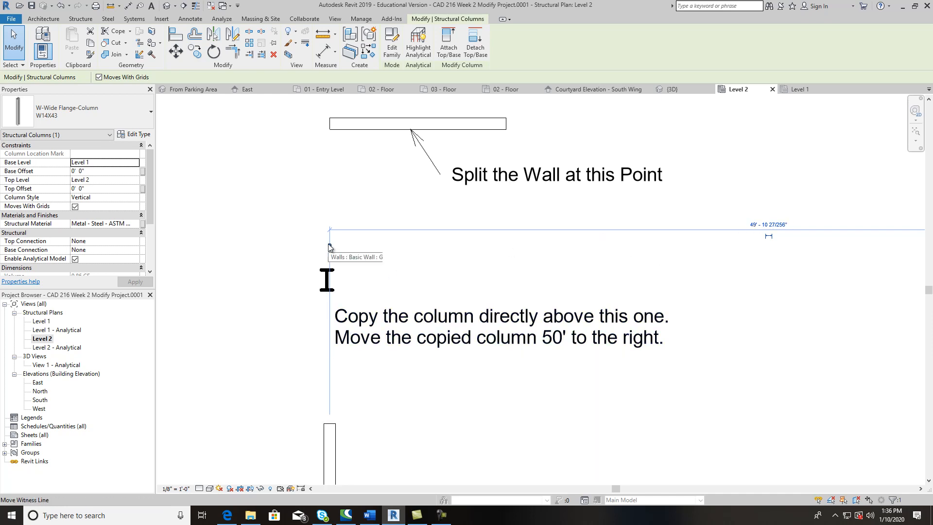
{"action": "left_click_drag", "start_coordinate": [331, 247], "coordinate": [328, 282]}
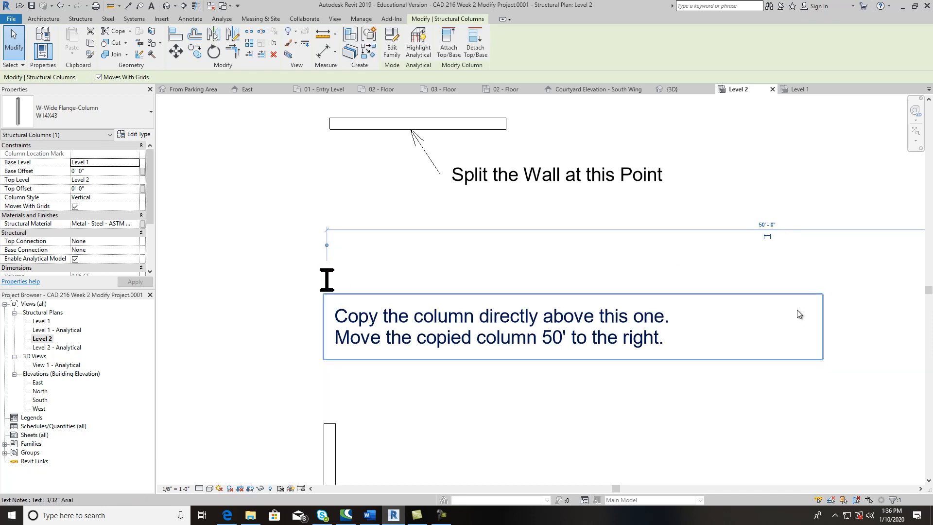
{"action": "left_click", "coordinate": [768, 237]}
{"action": "scroll", "coordinate": [788, 320], "scroll_direction": "up", "scroll_amount": 2}
{"action": "scroll", "coordinate": [787, 381], "scroll_direction": "down", "scroll_amount": 4}
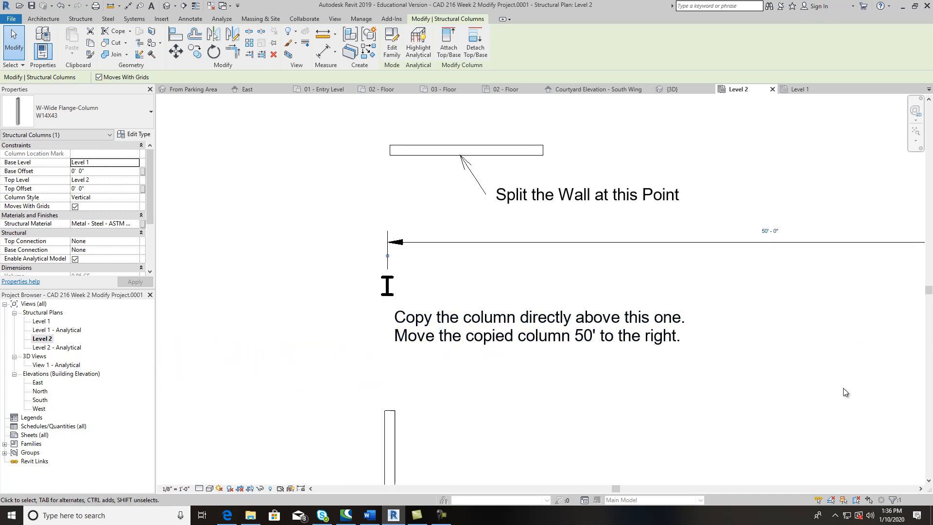
{"action": "middle_click_drag", "start_coordinate": [835, 358], "coordinate": [470, 302]}
{"action": "scroll", "coordinate": [485, 301], "scroll_direction": "down", "scroll_amount": 1}
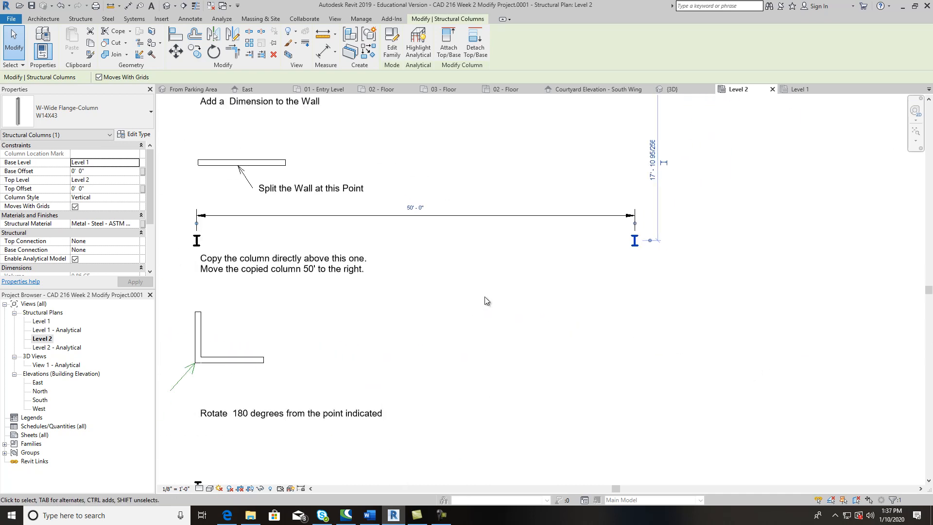
{"action": "left_click", "coordinate": [489, 294]}
Step: Rotate both walls of the L-shape together 180 degrees about the outer corner indicated by the green arrow
{"action": "middle_click_drag", "start_coordinate": [440, 298], "coordinate": [531, 244]}
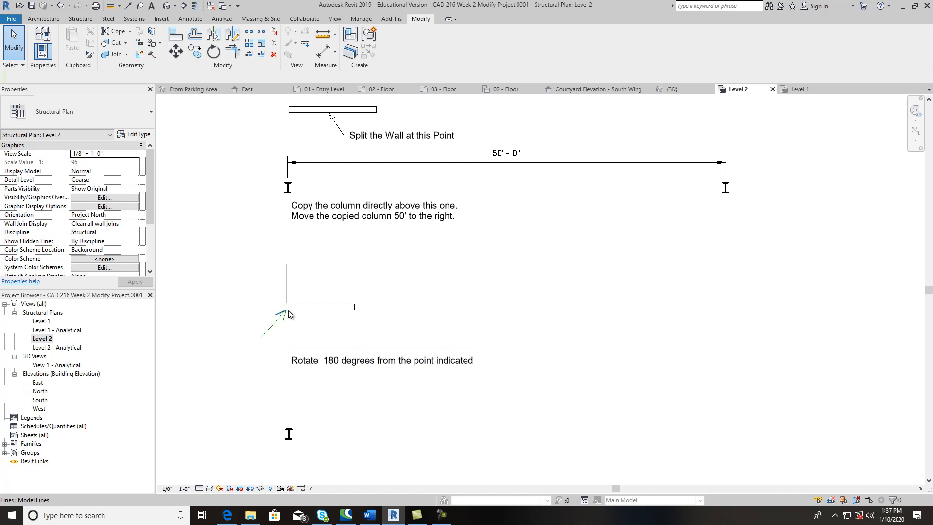
{"action": "left_click", "coordinate": [216, 51]}
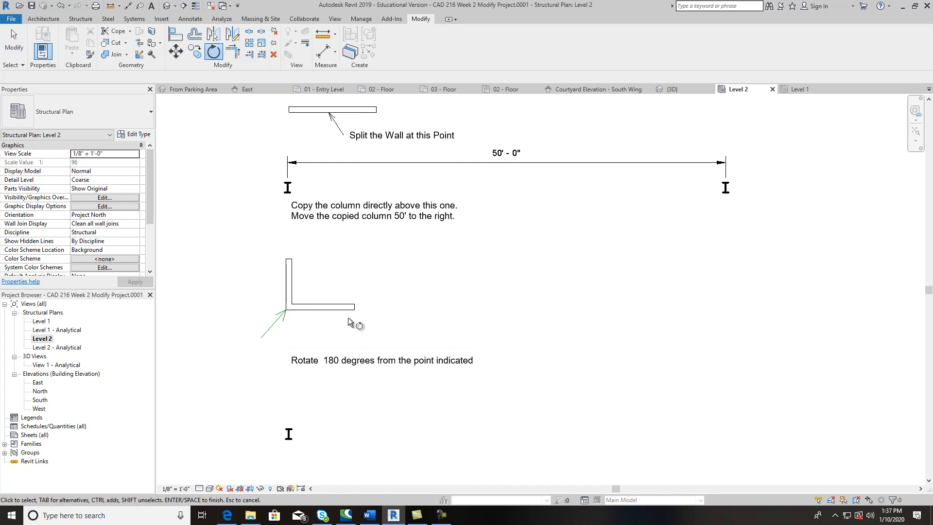
{"action": "left_click", "coordinate": [290, 273]}
{"action": "left_click", "coordinate": [343, 307]}
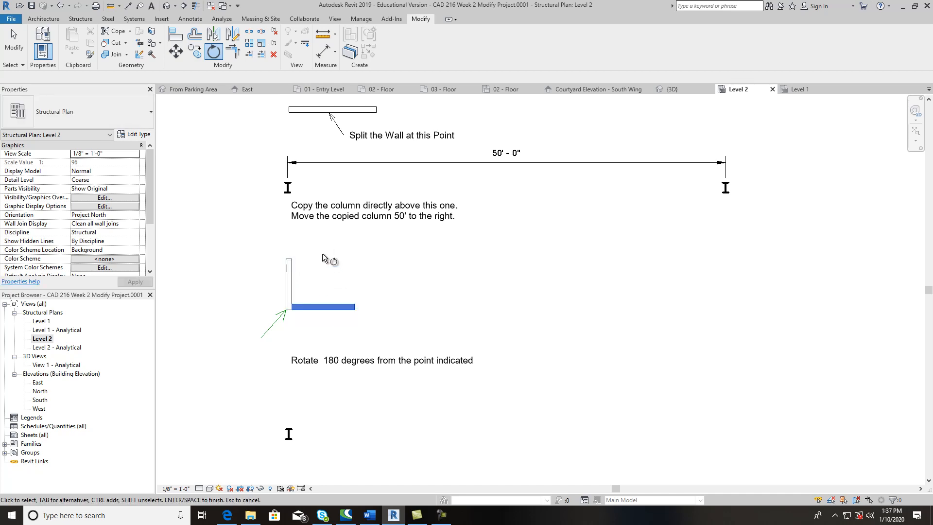
{"action": "left_click_drag", "start_coordinate": [322, 275], "coordinate": [270, 258]}
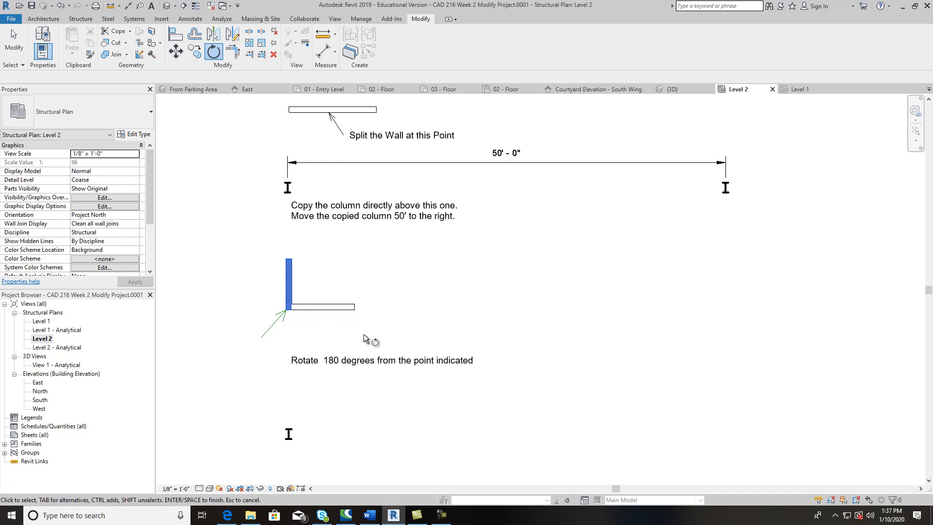
{"action": "left_click_drag", "start_coordinate": [357, 330], "coordinate": [319, 287]}
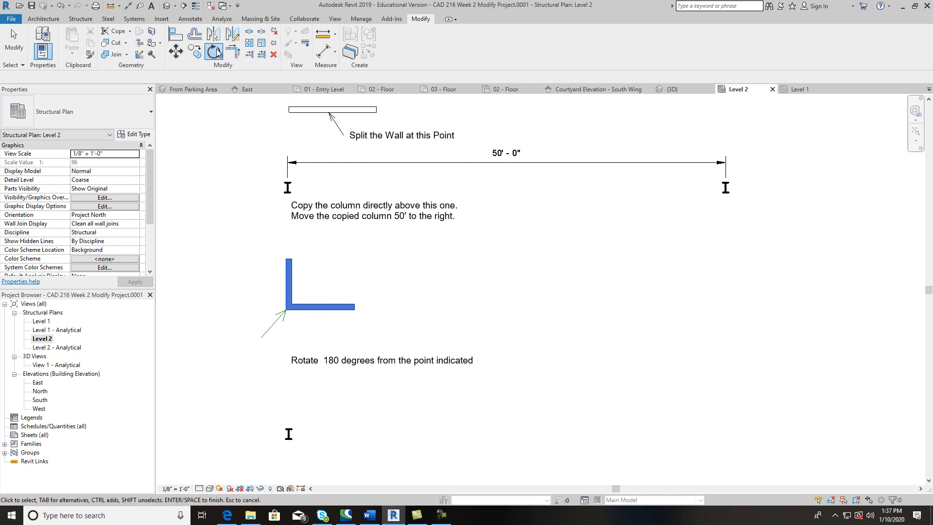
{"action": "key", "text": "Return"}
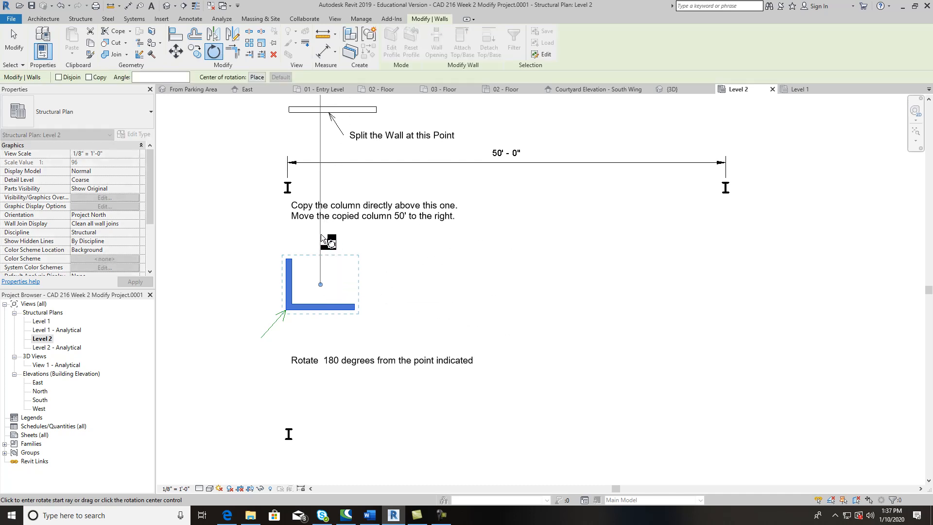
{"action": "left_click_drag", "start_coordinate": [320, 284], "coordinate": [285, 310]}
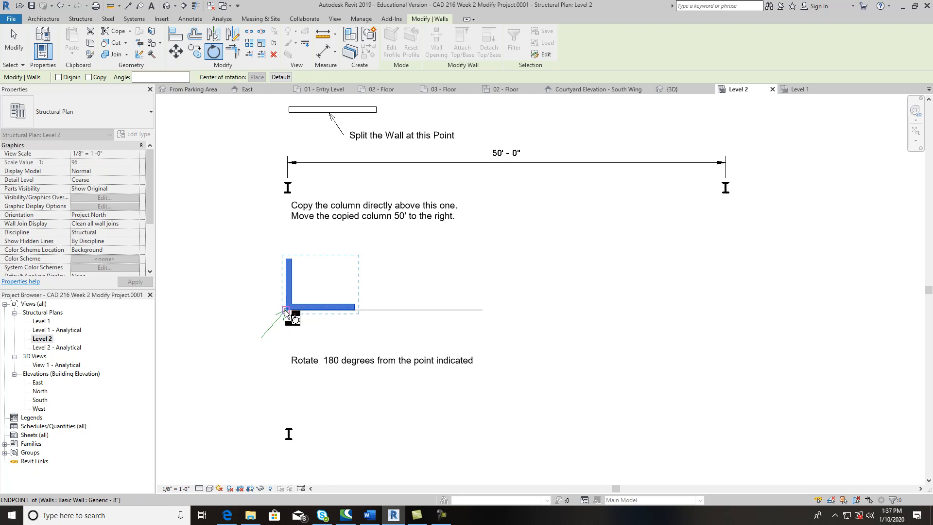
{"action": "left_click", "coordinate": [285, 237]}
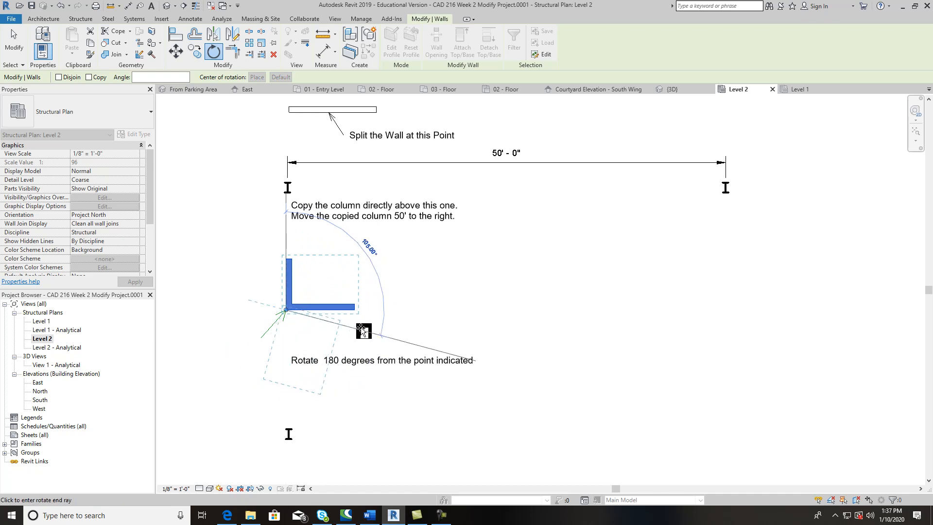
{"action": "type", "text": "180"}
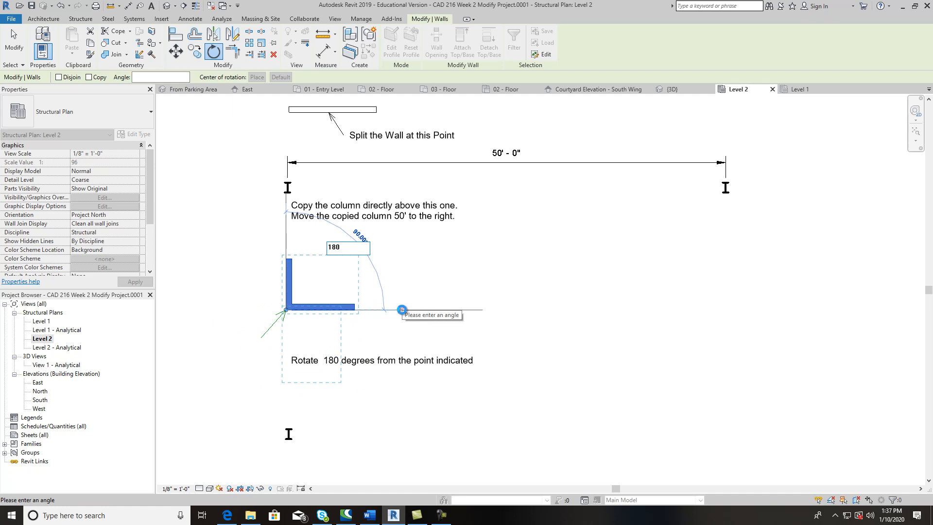
{"action": "key", "text": "Return"}
{"action": "scroll", "coordinate": [402, 310], "scroll_direction": "down", "scroll_amount": 1}
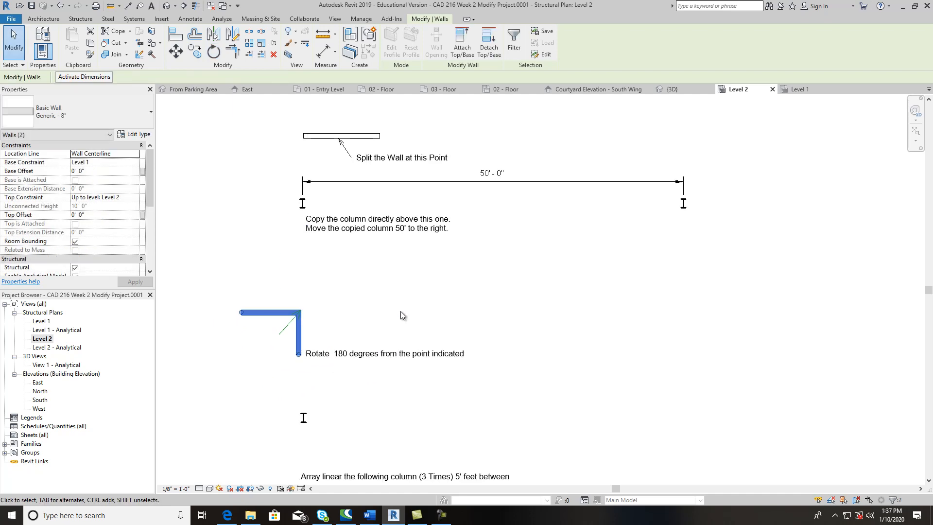
{"action": "left_click", "coordinate": [380, 337]}
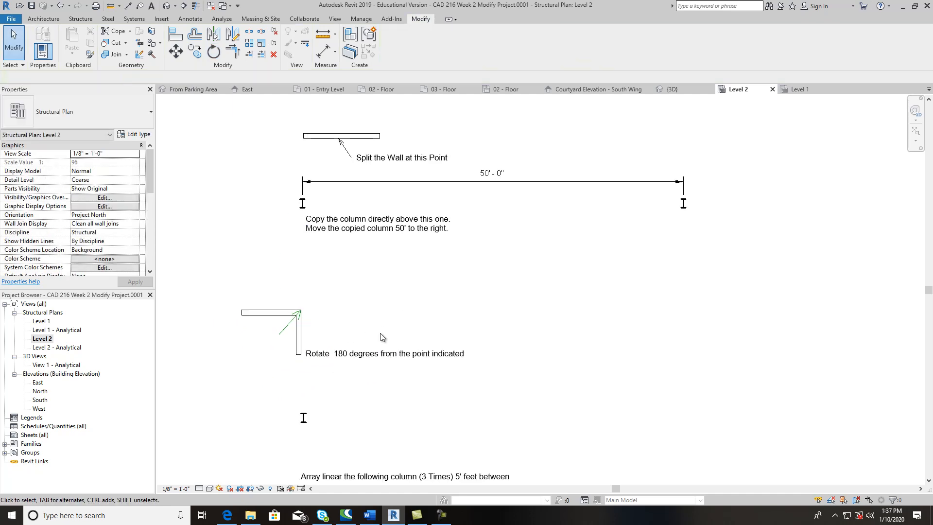
Step: Create a linear array of the column above the linear array note, with 3 members spaced 5' apart horizontally to the right
{"action": "middle_click_drag", "start_coordinate": [418, 433], "coordinate": [421, 333]}
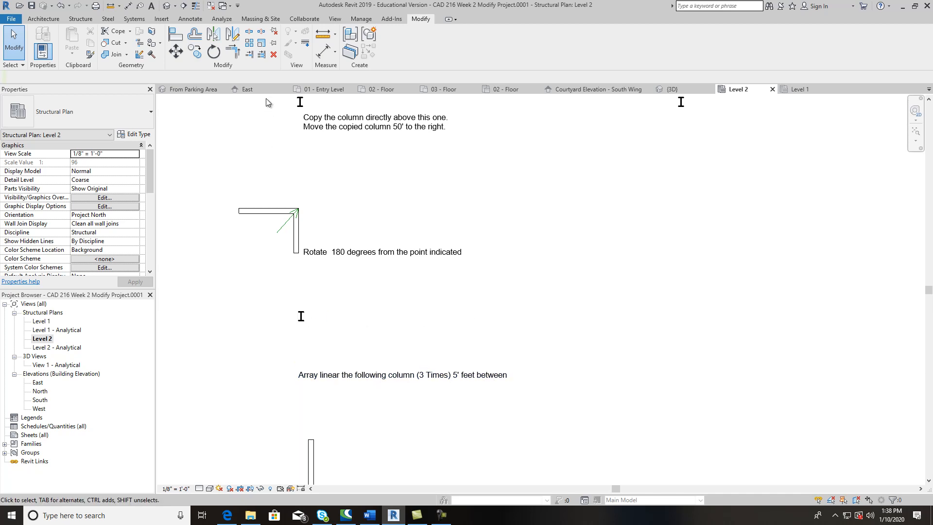
{"action": "left_click", "coordinate": [253, 46]}
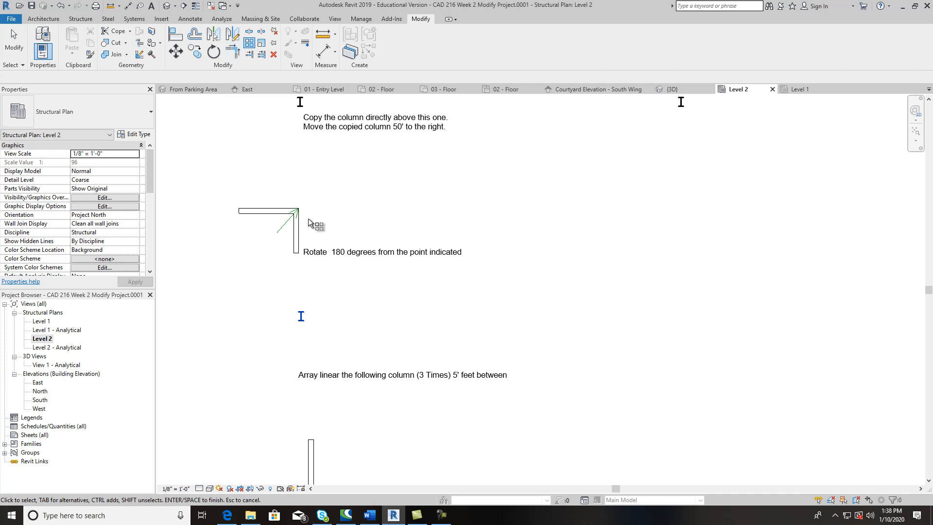
{"action": "left_click", "coordinate": [301, 316]}
{"action": "left_click", "coordinate": [252, 44]}
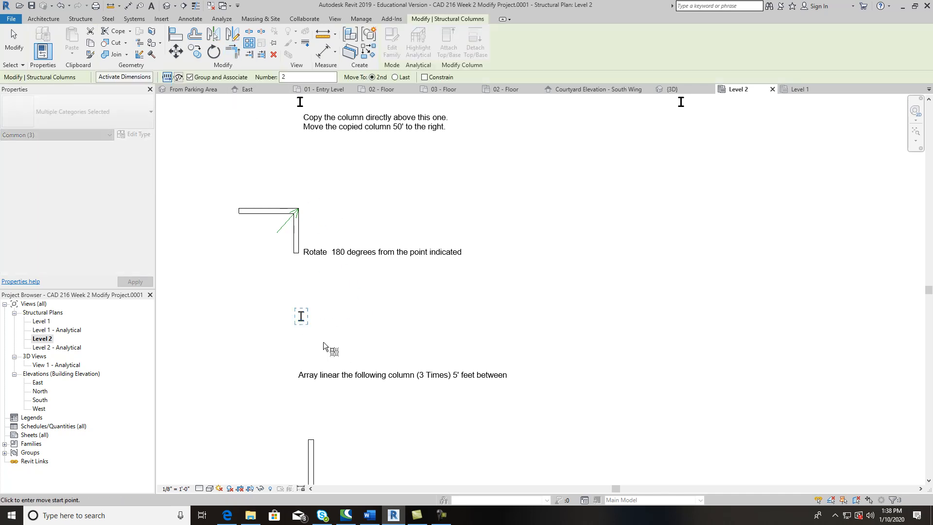
{"action": "scroll", "coordinate": [318, 335], "scroll_direction": "up", "scroll_amount": 3}
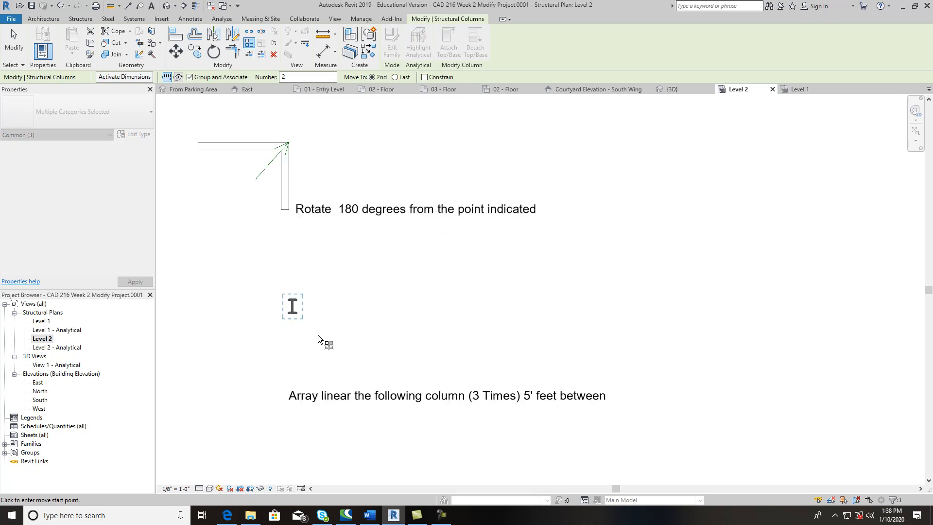
{"action": "left_click", "coordinate": [289, 303]}
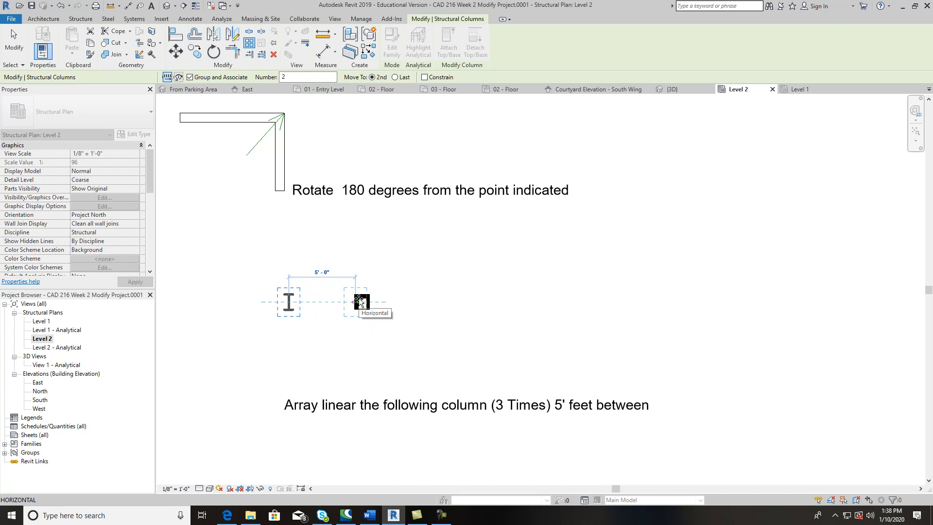
{"action": "type", "text": "5"}
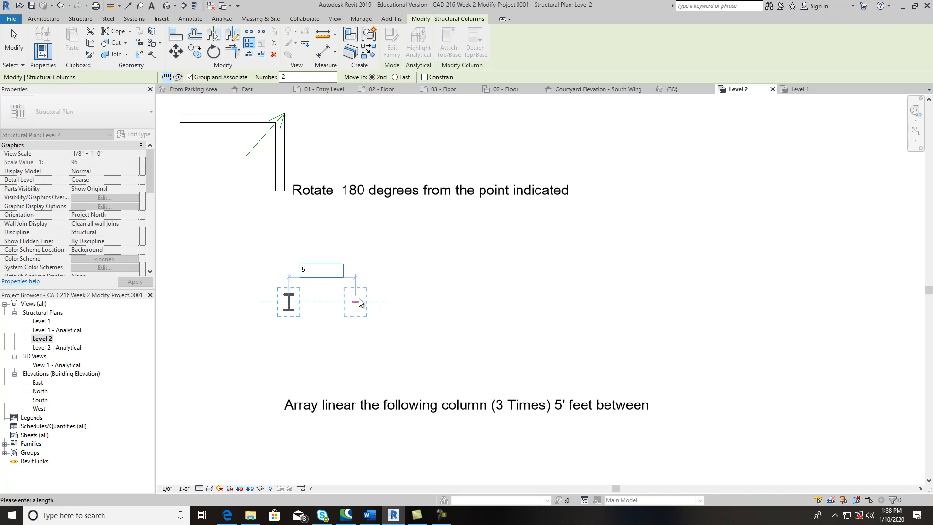
{"action": "key", "text": "Return"}
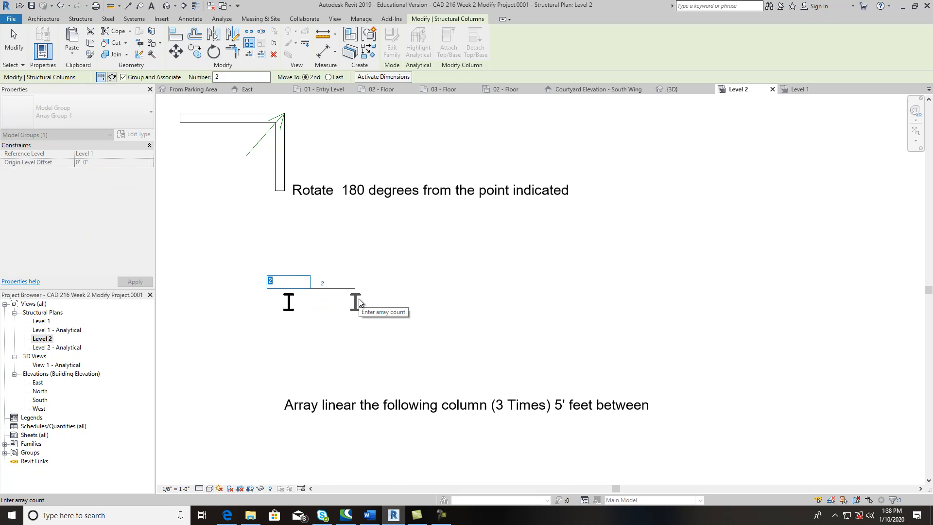
{"action": "type", "text": "3"}
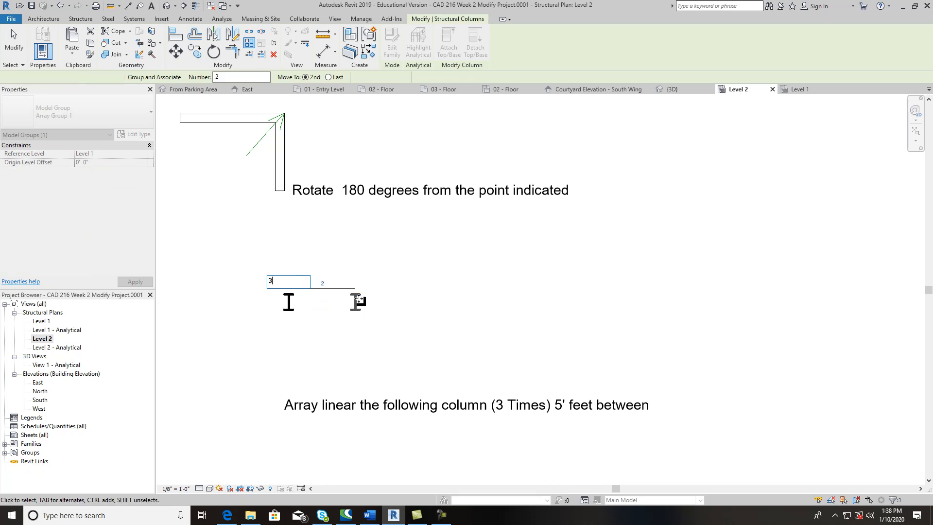
{"action": "key", "text": "Return"}
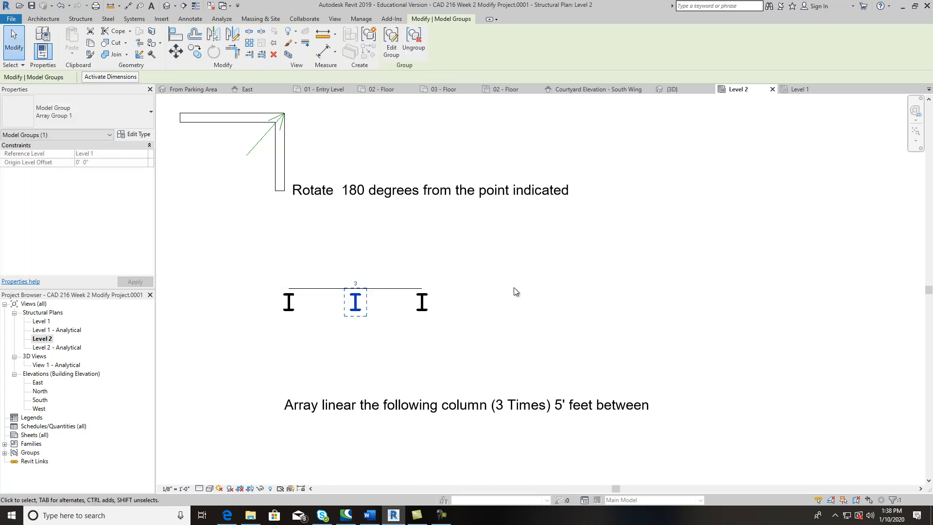
{"action": "left_click", "coordinate": [517, 292]}
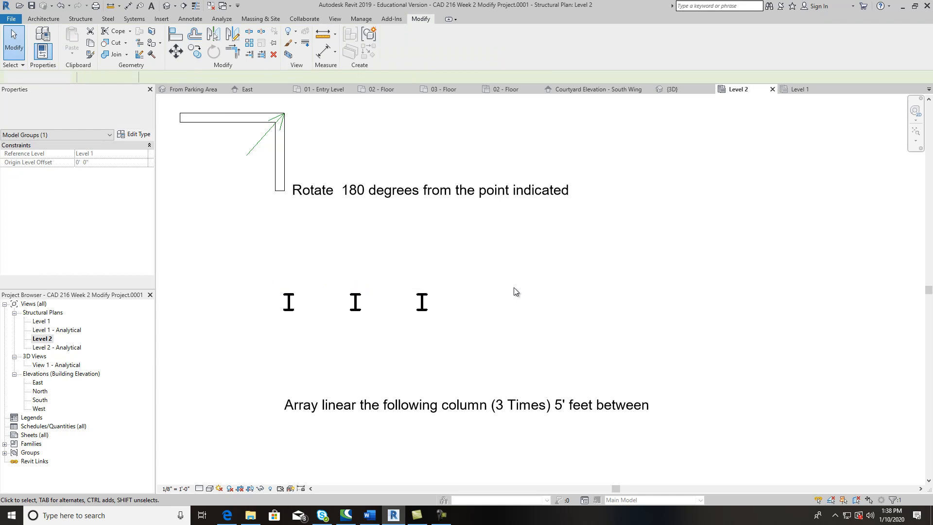
Step: Add a continuous aligned dimension across the centers of the three arrayed columns, placed just above them
{"action": "left_click", "coordinate": [190, 19]}
{"action": "left_click", "coordinate": [41, 41]}
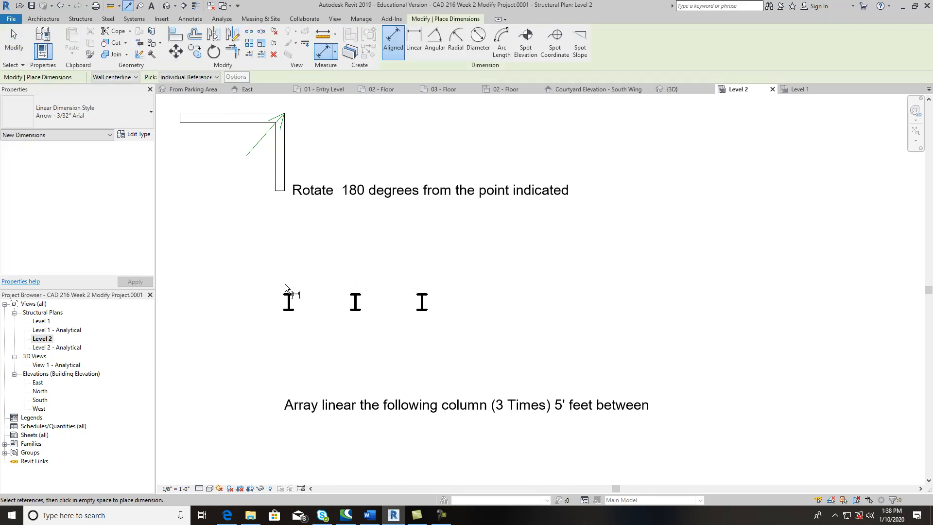
{"action": "left_click", "coordinate": [288, 302]}
{"action": "left_click", "coordinate": [357, 302]}
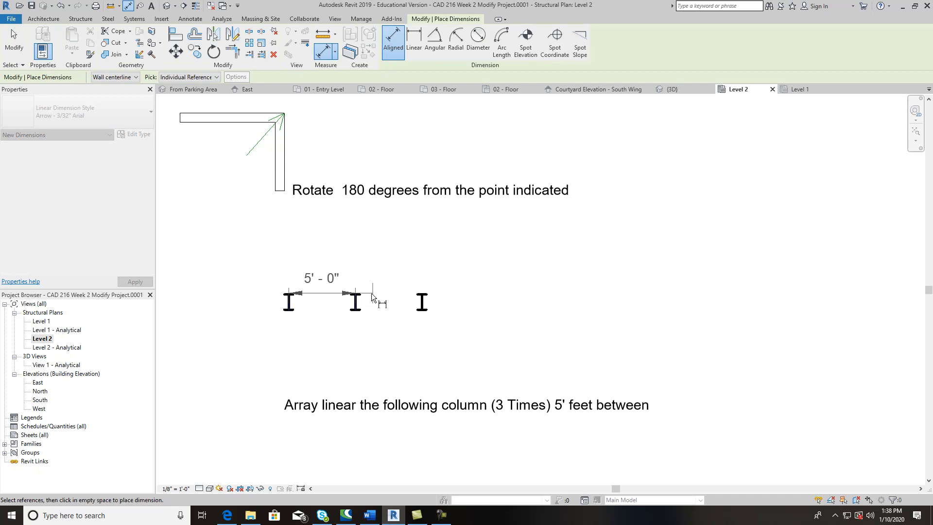
{"action": "left_click", "coordinate": [424, 300]}
{"action": "left_click", "coordinate": [421, 274]}
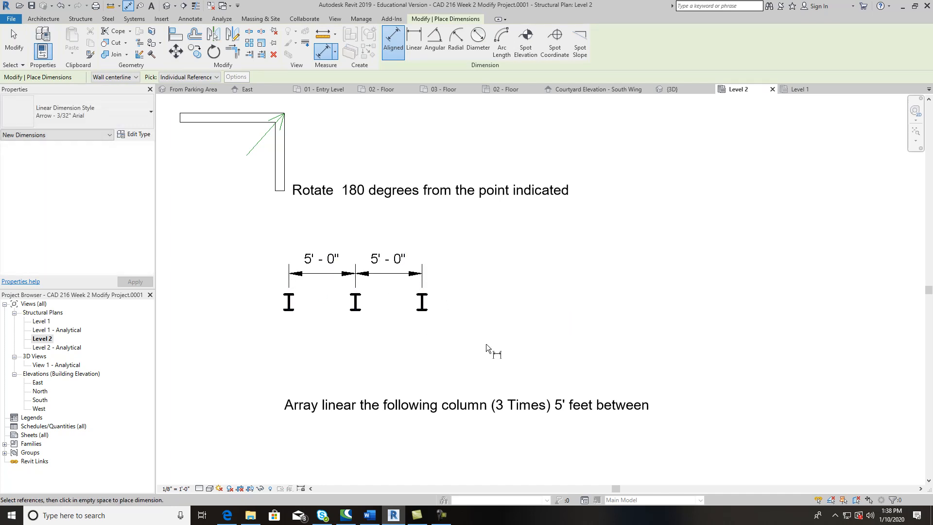
Step: Create a radial array of the vertical wall above the polar array note, with 4 members through 360 degrees about its lower endpoint
{"action": "scroll", "coordinate": [485, 345], "scroll_direction": "down", "scroll_amount": 2}
{"action": "scroll", "coordinate": [477, 431], "scroll_direction": "down", "scroll_amount": 2}
{"action": "middle_click_drag", "start_coordinate": [478, 440], "coordinate": [440, 316]}
{"action": "middle_click_drag", "start_coordinate": [352, 293], "coordinate": [354, 254]}
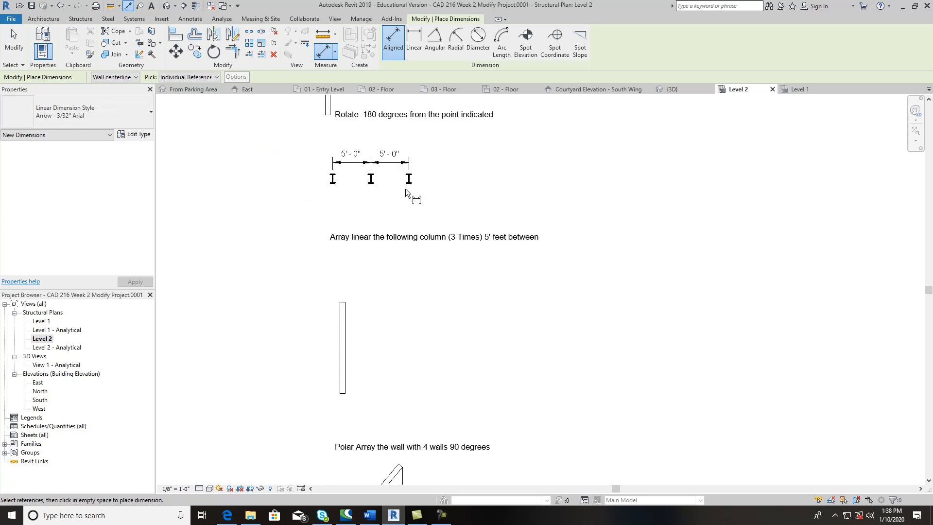
{"action": "middle_click_drag", "start_coordinate": [423, 261], "coordinate": [402, 176]}
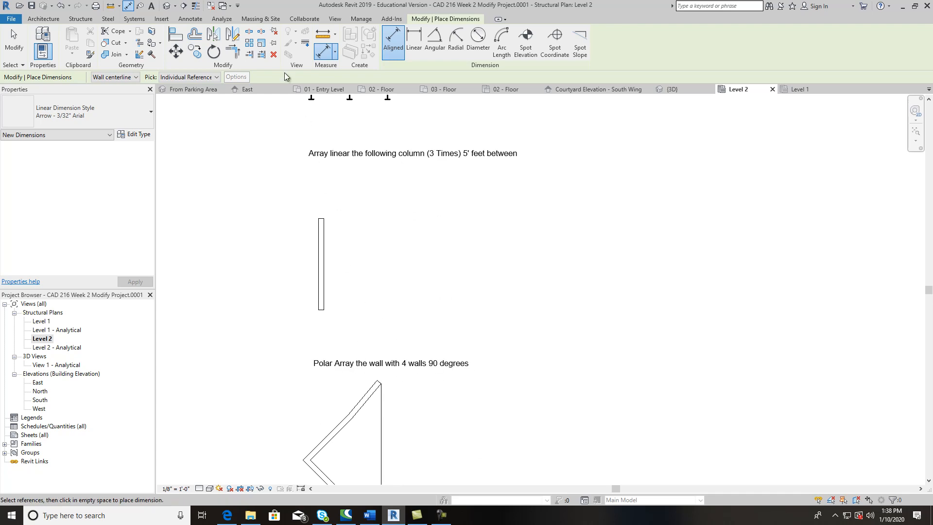
{"action": "key", "text": "Escape"}
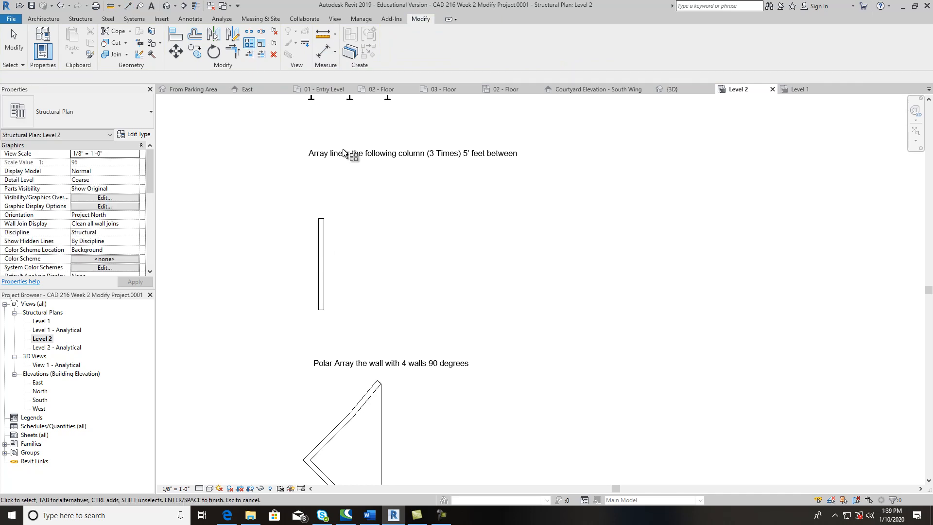
{"action": "left_click", "coordinate": [323, 288]}
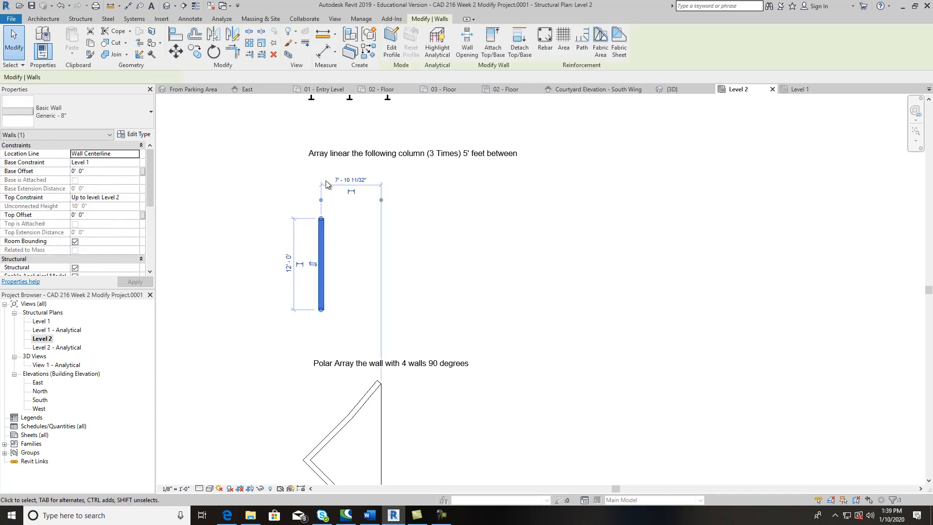
{"action": "left_click", "coordinate": [262, 53]}
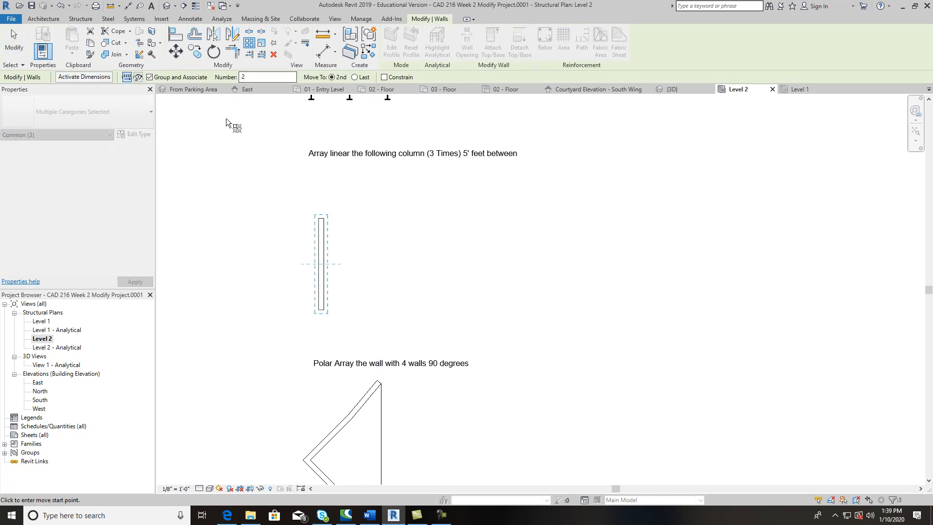
{"action": "left_click", "coordinate": [139, 77]}
{"action": "left_click_drag", "start_coordinate": [321, 263], "coordinate": [323, 307]}
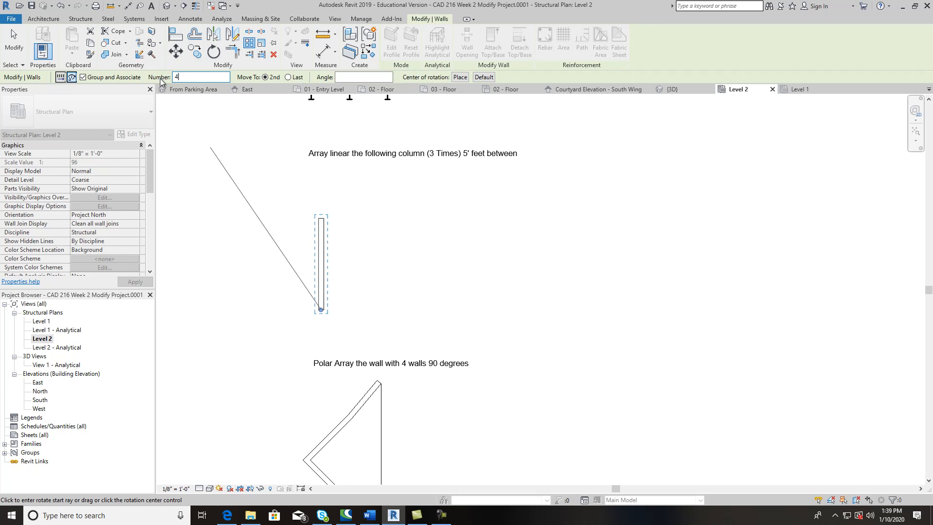
{"action": "left_click", "coordinate": [322, 192]}
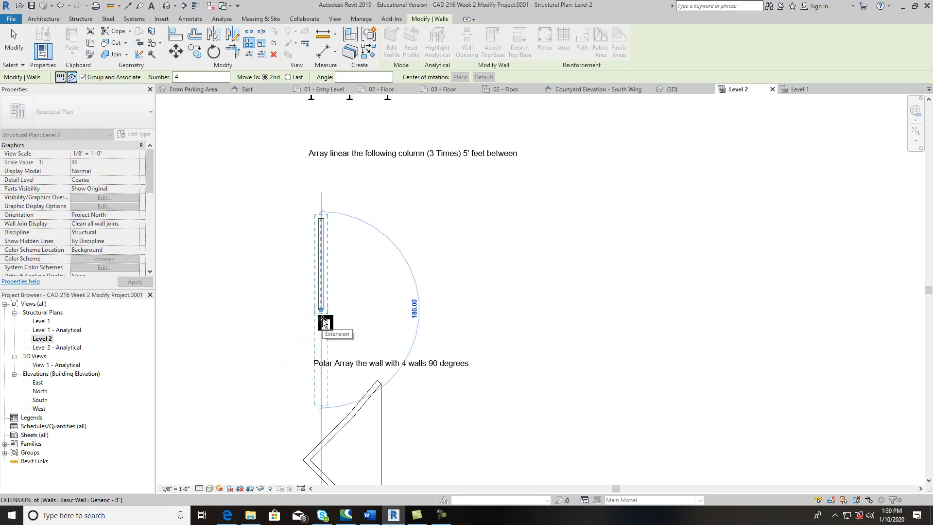
{"action": "left_click", "coordinate": [339, 78]}
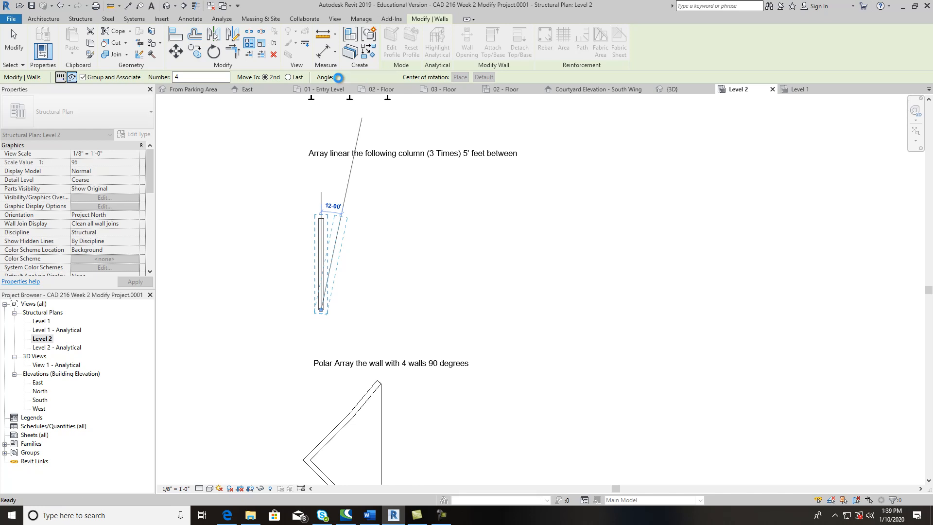
{"action": "type", "text": "360"}
{"action": "key", "text": "Return"}
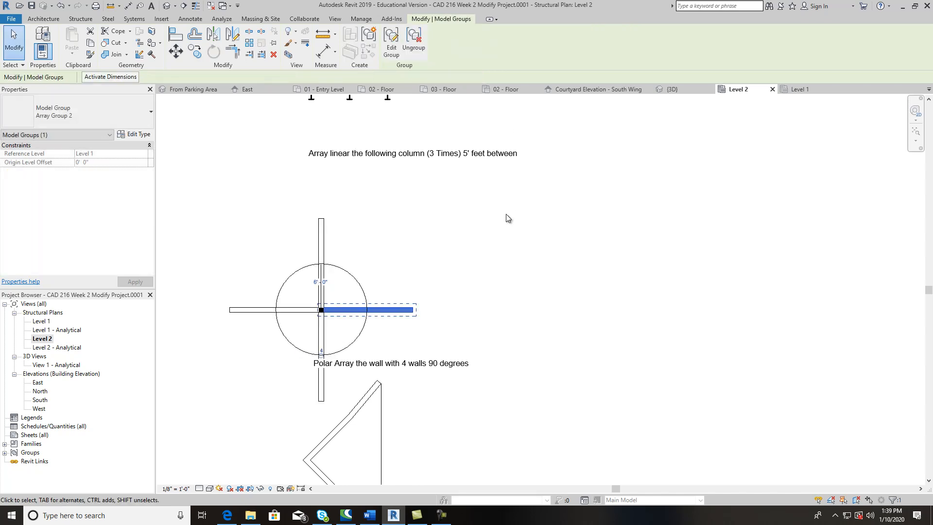
{"action": "left_click", "coordinate": [503, 216]}
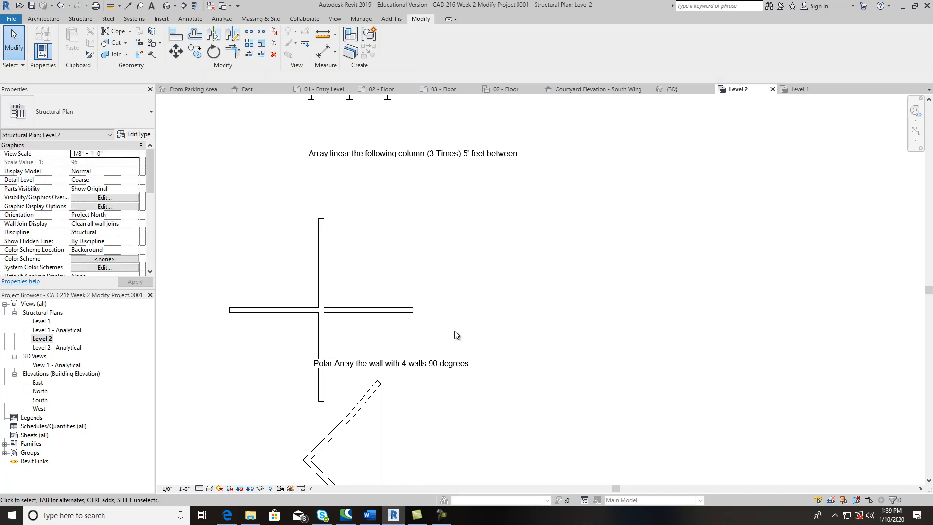
Step: Mirror a copy of the four zigzag walls about an axis drawn between the vertical line's endpoints, and undo that mirror
{"action": "scroll", "coordinate": [457, 338], "scroll_direction": "down", "scroll_amount": 1}
{"action": "middle_click_drag", "start_coordinate": [501, 440], "coordinate": [449, 239]}
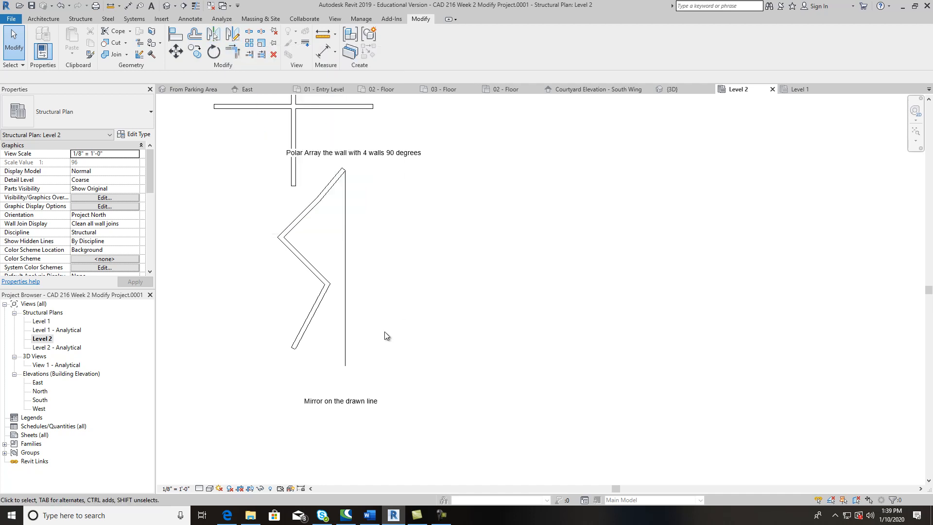
{"action": "left_click", "coordinate": [233, 37]}
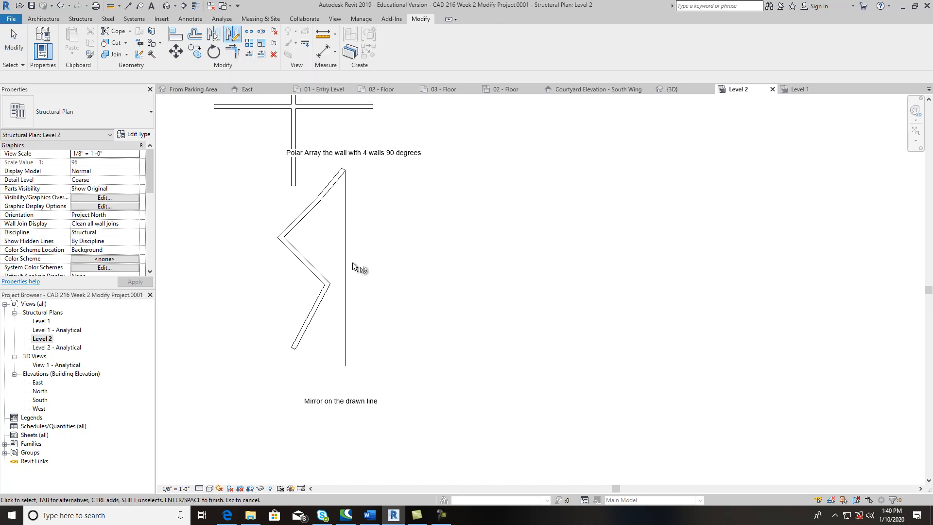
{"action": "left_click_drag", "start_coordinate": [329, 357], "coordinate": [292, 193]}
{"action": "key", "text": "Return"}
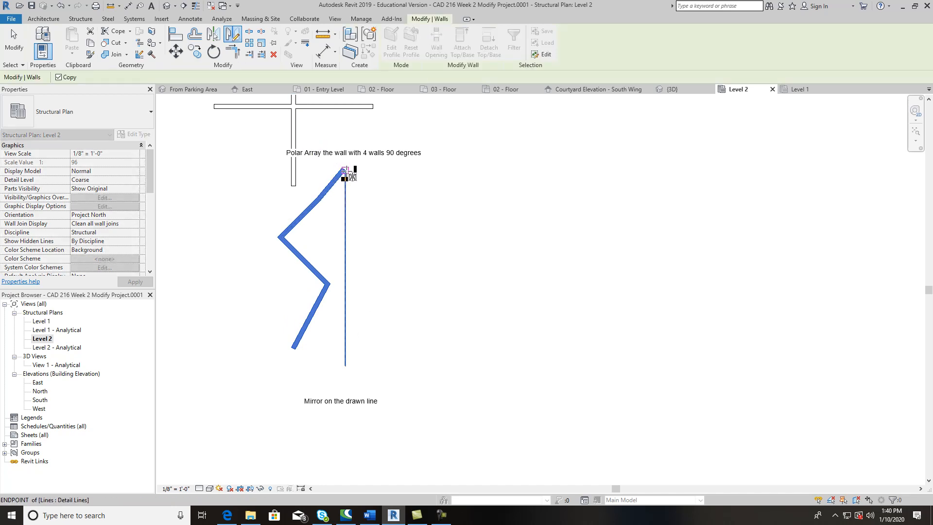
{"action": "scroll", "coordinate": [349, 176], "scroll_direction": "up", "scroll_amount": 5}
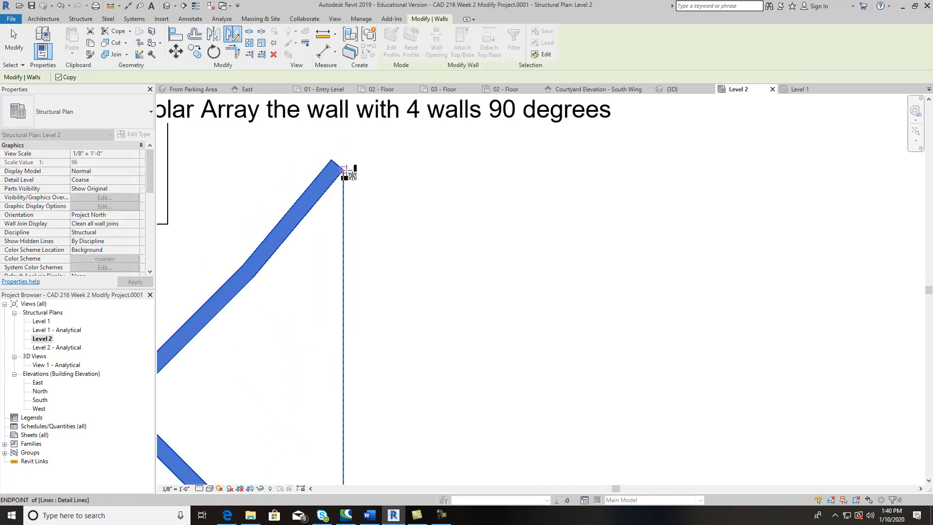
{"action": "left_click", "coordinate": [342, 171]}
{"action": "scroll", "coordinate": [346, 175], "scroll_direction": "down", "scroll_amount": 5}
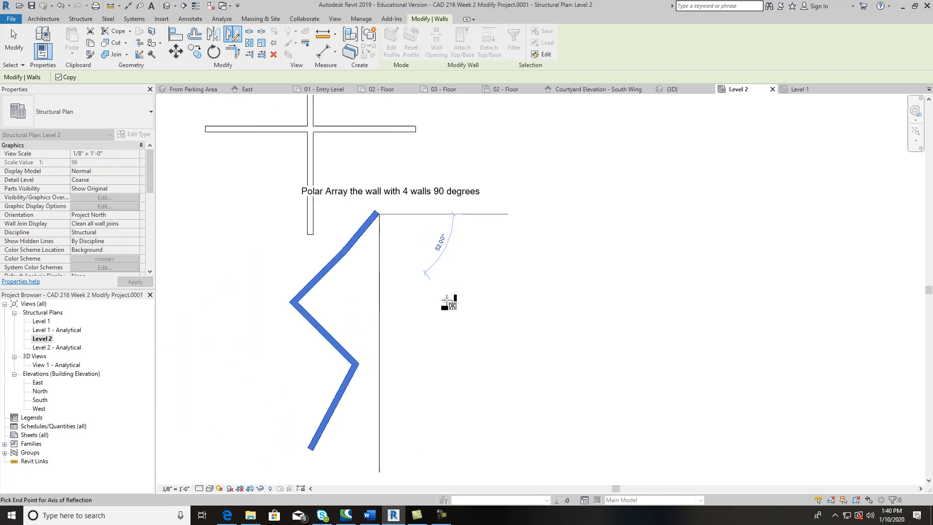
{"action": "middle_click_drag", "start_coordinate": [414, 440], "coordinate": [413, 362]}
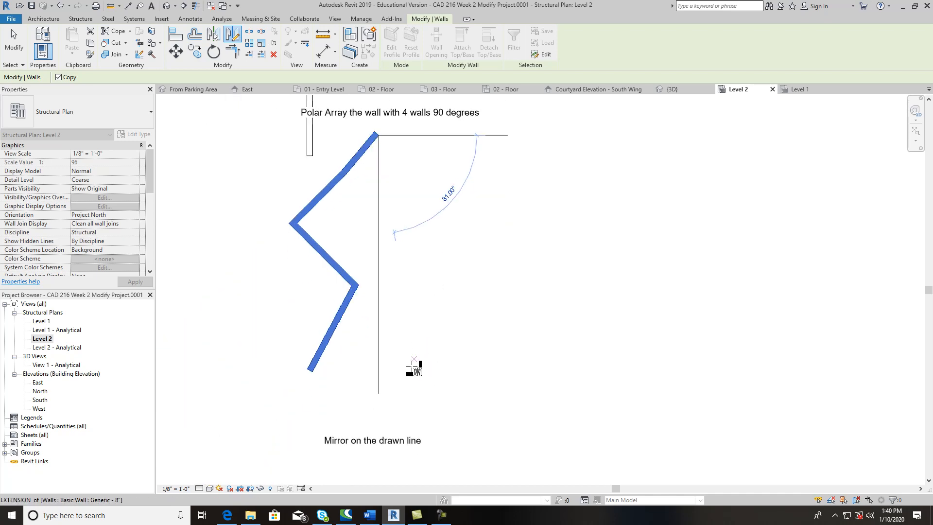
{"action": "left_click", "coordinate": [381, 391]}
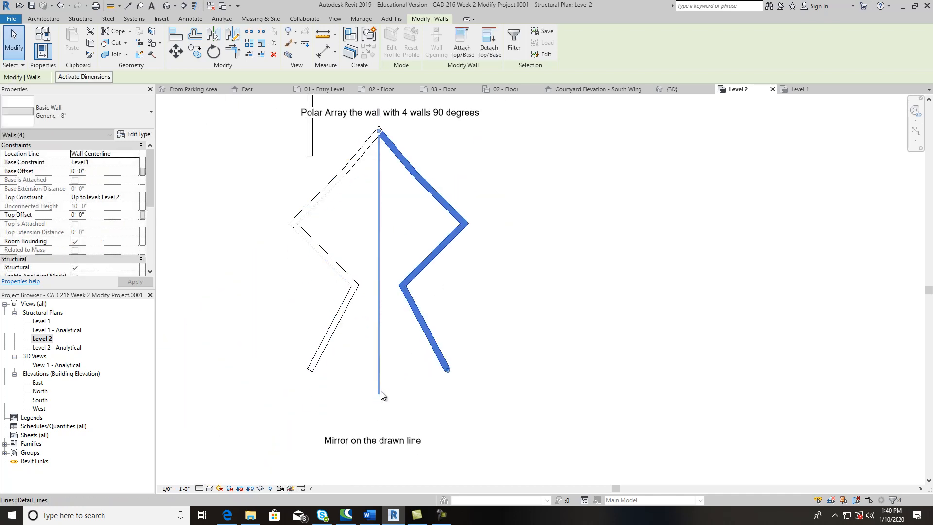
{"action": "right_click", "coordinate": [408, 382]}
{"action": "left_click", "coordinate": [632, 359]}
{"action": "left_click", "coordinate": [632, 359]}
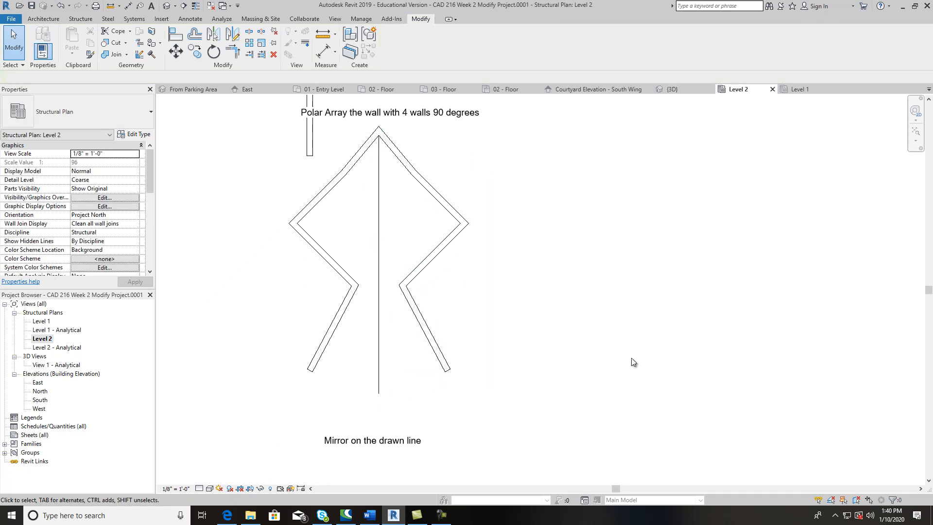
{"action": "left_click", "coordinate": [61, 7]}
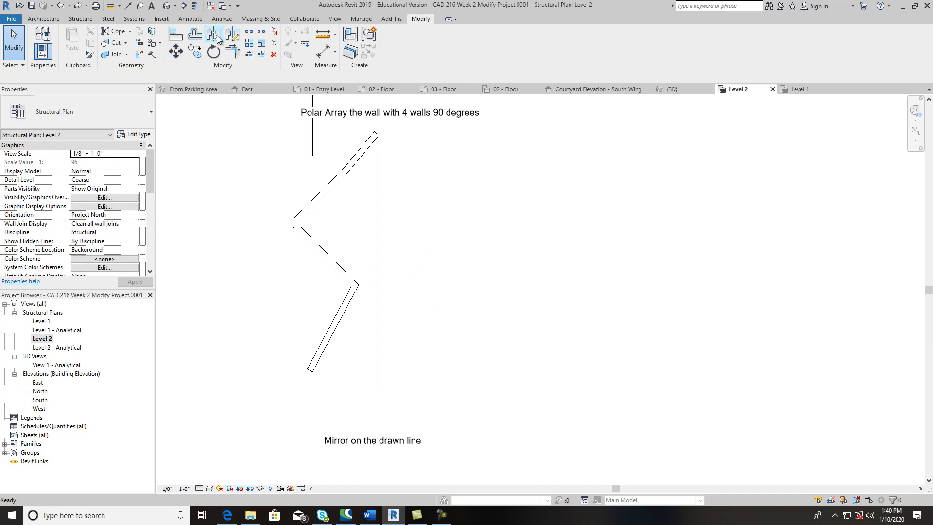
Step: Mirror the four zigzag walls to the other side by picking the existing vertical line as the mirror axis
{"action": "left_click_drag", "start_coordinate": [354, 364], "coordinate": [314, 159]}
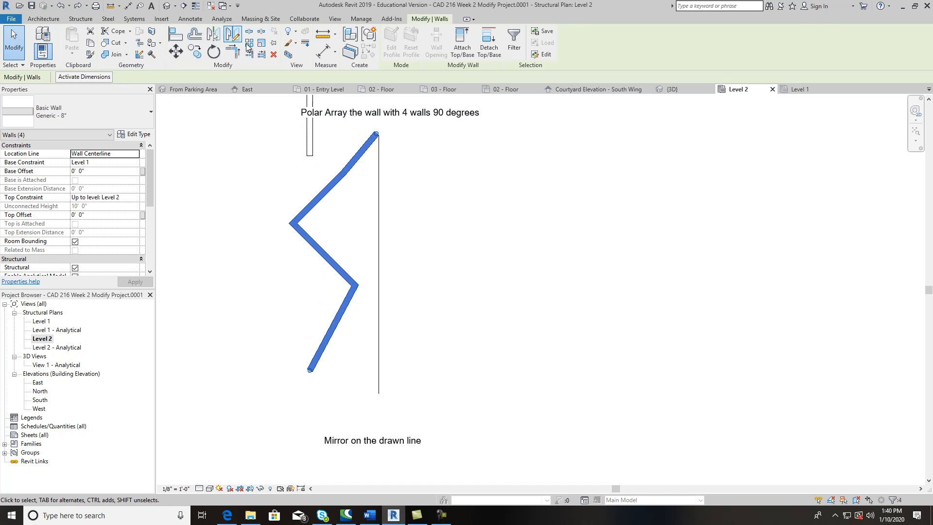
{"action": "left_click", "coordinate": [213, 34]}
{"action": "left_click", "coordinate": [379, 195]}
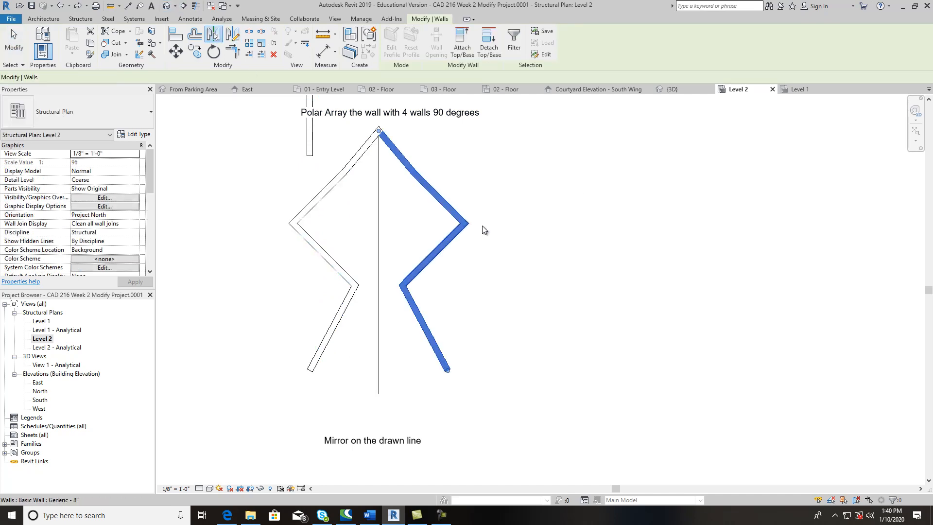
{"action": "left_click", "coordinate": [542, 256]}
{"action": "scroll", "coordinate": [536, 292], "scroll_direction": "down", "scroll_amount": 1}
{"action": "middle_click_drag", "start_coordinate": [536, 290], "coordinate": [473, 194]}
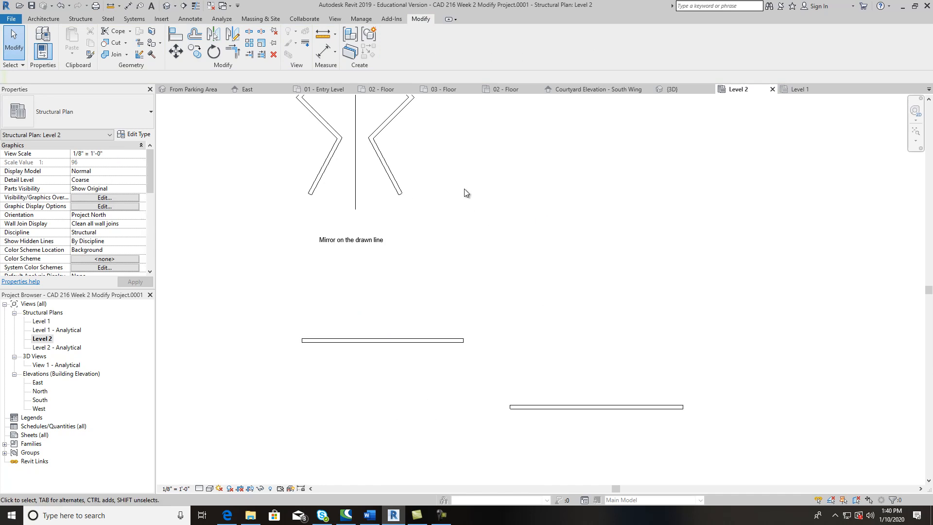
Step: Align the upper face of the lower horizontal wall with the upper face of the other wall above the ALLIGN THE WALLS note
{"action": "middle_click_drag", "start_coordinate": [501, 283], "coordinate": [418, 240]}
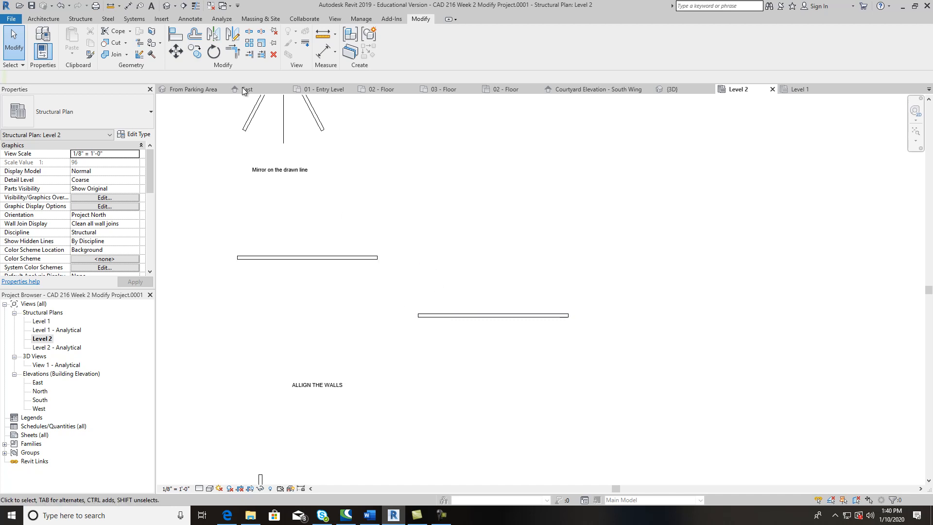
{"action": "left_click", "coordinate": [174, 37]}
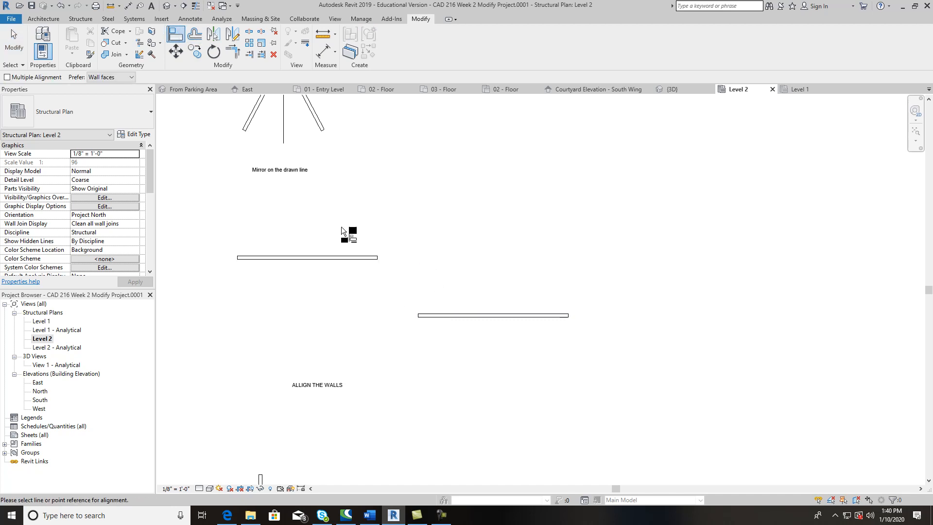
{"action": "left_click", "coordinate": [447, 314]}
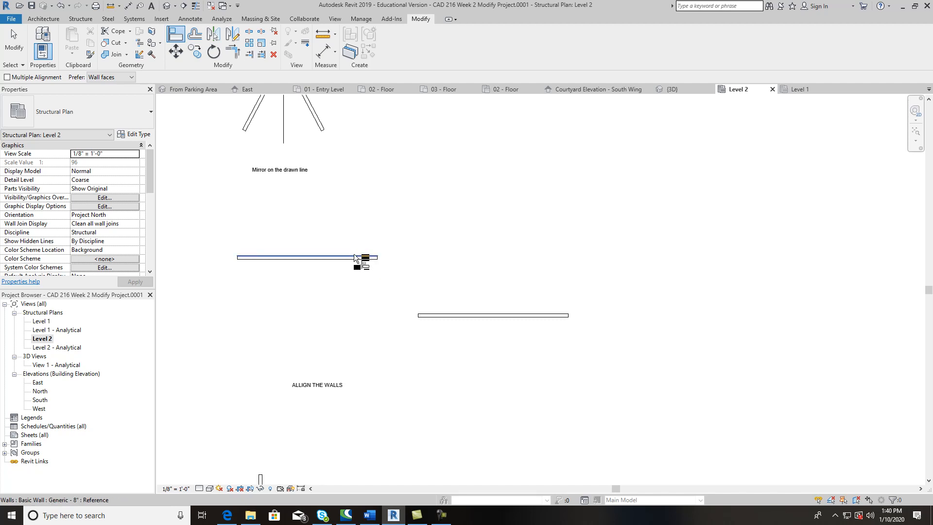
{"action": "left_click", "coordinate": [453, 311]}
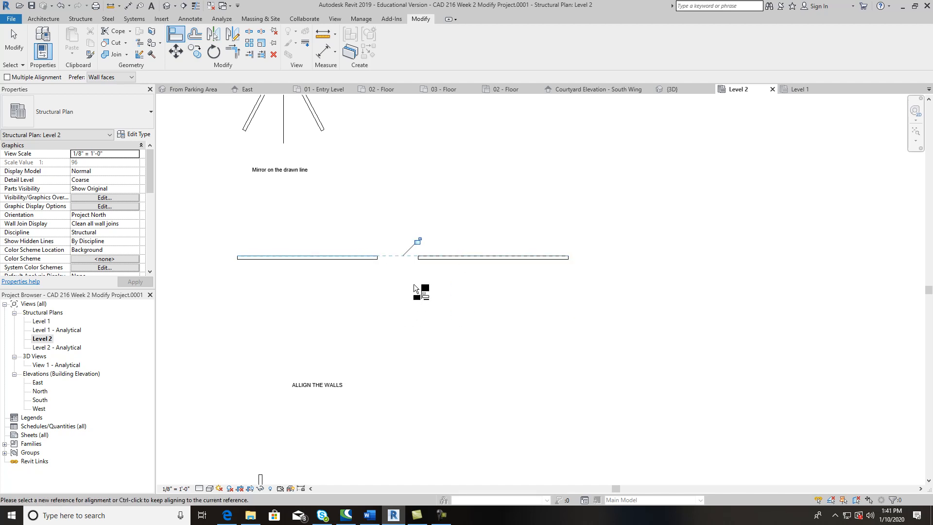
{"action": "key", "text": "Escape"}
{"action": "key", "text": "Escape"}
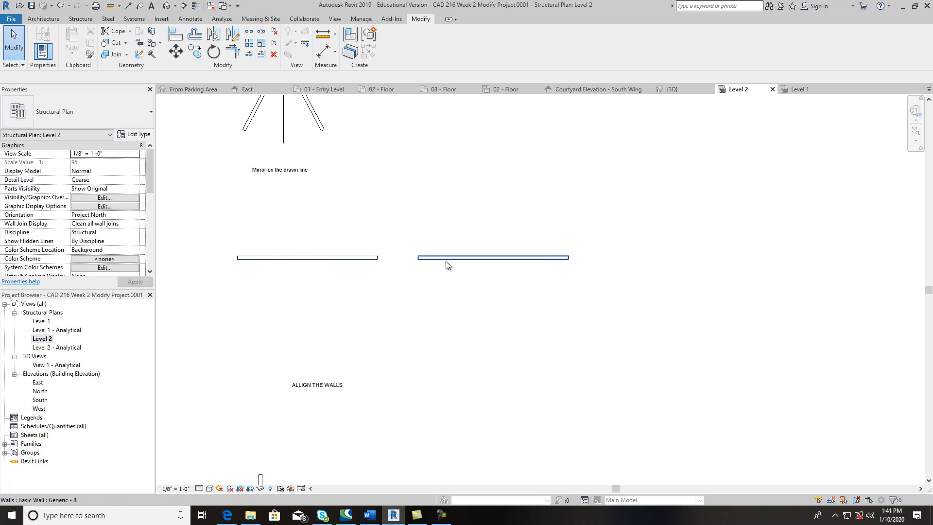
Step: Move the two aligned walls together, first a short distance down and then up toward the mirror note
{"action": "left_click", "coordinate": [448, 258]}
{"action": "left_click_drag", "start_coordinate": [447, 259], "coordinate": [447, 285]}
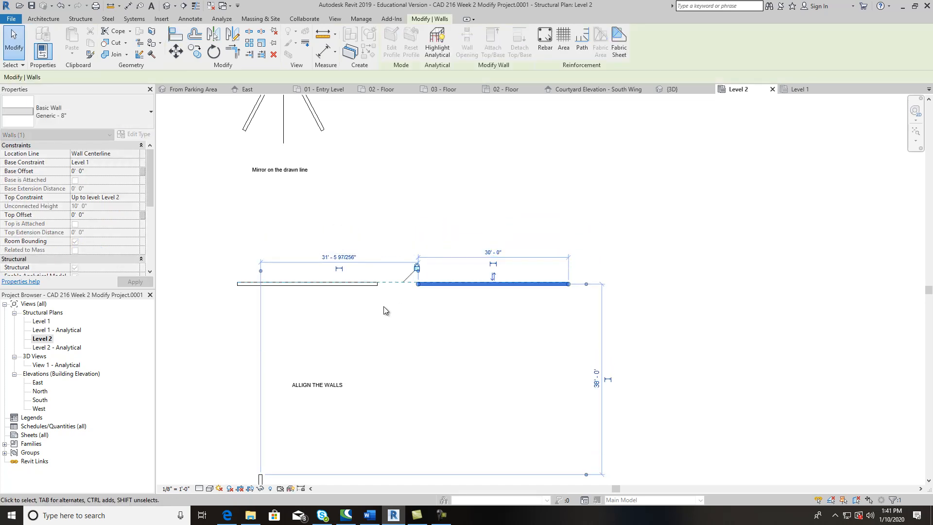
{"action": "left_click_drag", "start_coordinate": [363, 285], "coordinate": [367, 235]}
{"action": "left_click", "coordinate": [468, 200]}
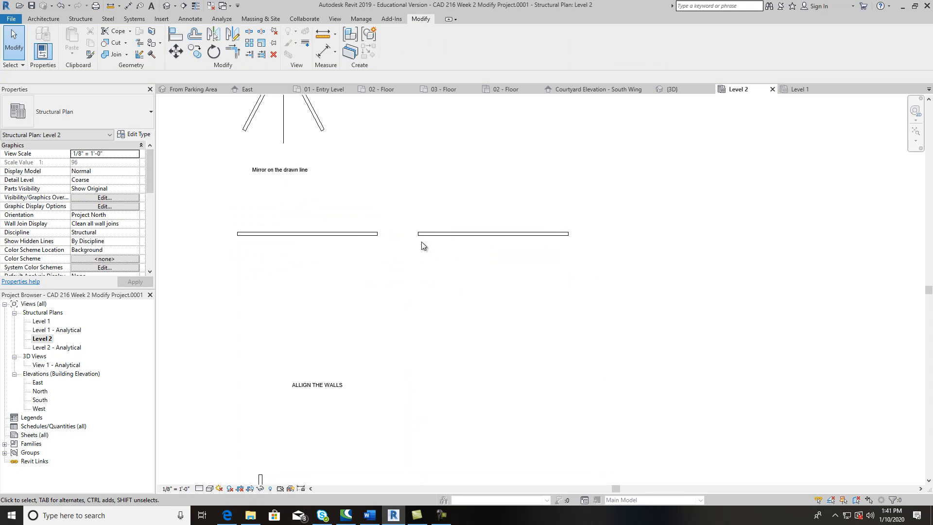
Step: Align the near end faces of the two horizontal walls to close the gap between them
{"action": "scroll", "coordinate": [388, 240], "scroll_direction": "up", "scroll_amount": 2}
{"action": "left_click", "coordinate": [175, 33]}
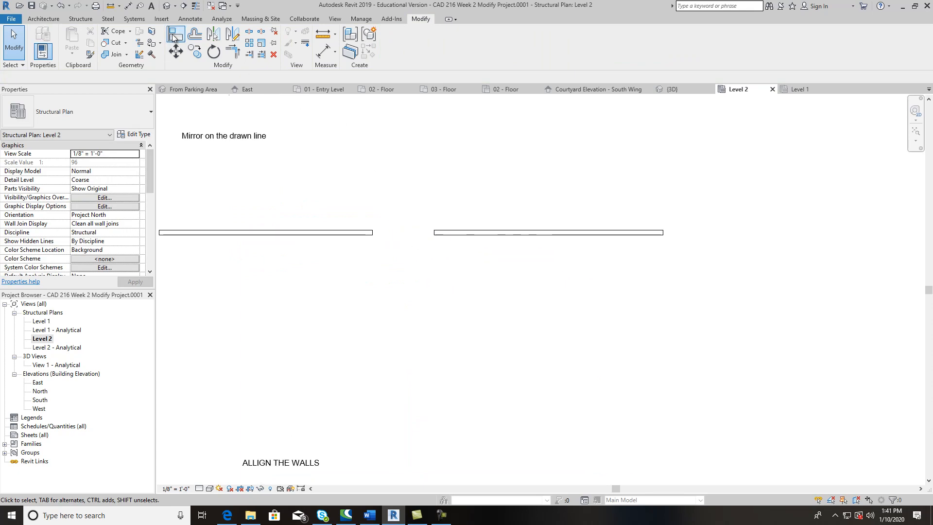
{"action": "scroll", "coordinate": [383, 229], "scroll_direction": "up", "scroll_amount": 3}
{"action": "left_click", "coordinate": [361, 238]}
{"action": "left_click", "coordinate": [502, 237]}
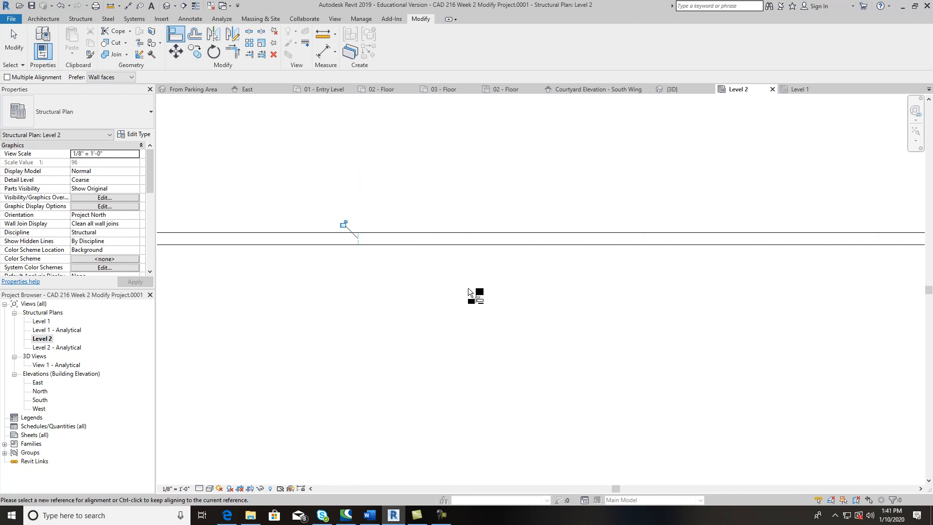
{"action": "scroll", "coordinate": [345, 226], "scroll_direction": "down", "scroll_amount": 5}
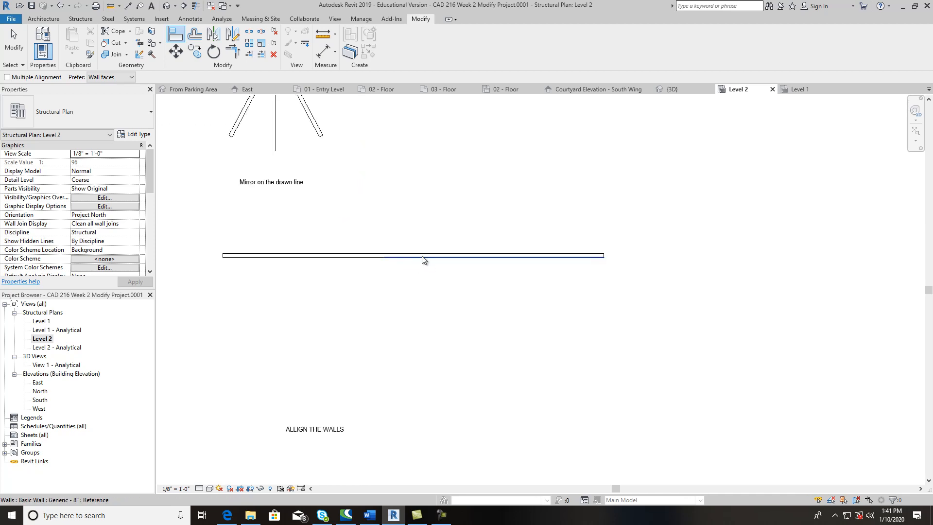
{"action": "key", "text": "Escape"}
Step: Move the closed-up horizontal walls slightly down toward the ALLIGN THE WALLS note
{"action": "left_click", "coordinate": [409, 256]}
{"action": "left_click_drag", "start_coordinate": [414, 277], "coordinate": [448, 275]}
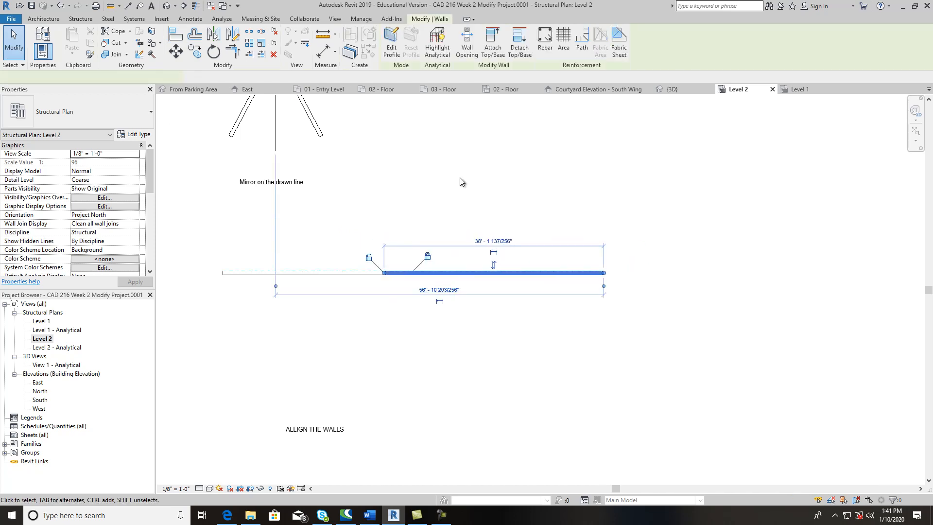
{"action": "left_click", "coordinate": [458, 195]}
Step: Offset the vertical wall above the Offset 10' note by 10' to the right, making four successive copies
{"action": "scroll", "coordinate": [424, 339], "scroll_direction": "up", "scroll_amount": 3}
{"action": "scroll", "coordinate": [425, 338], "scroll_direction": "down", "scroll_amount": 5}
{"action": "middle_click_drag", "start_coordinate": [445, 366], "coordinate": [409, 228]}
{"action": "middle_click_drag", "start_coordinate": [498, 267], "coordinate": [504, 173]}
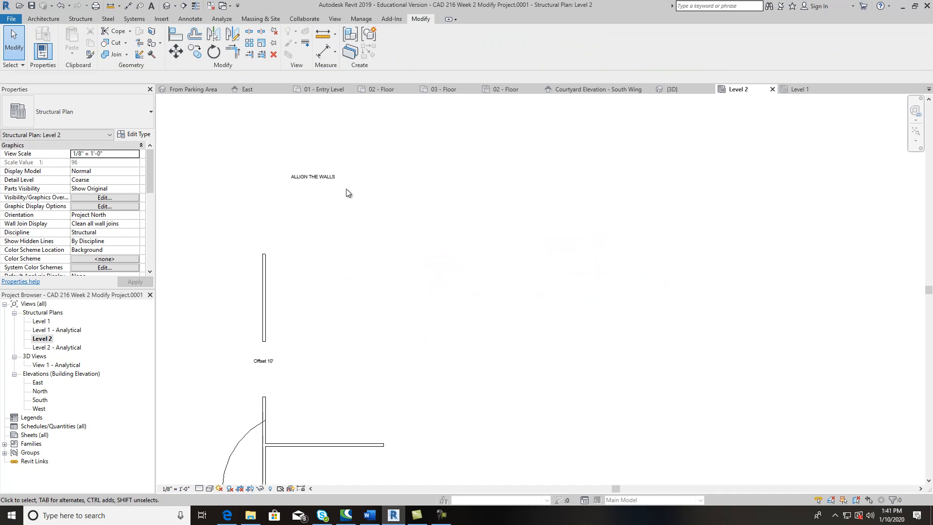
{"action": "scroll", "coordinate": [264, 362], "scroll_direction": "up", "scroll_amount": 3}
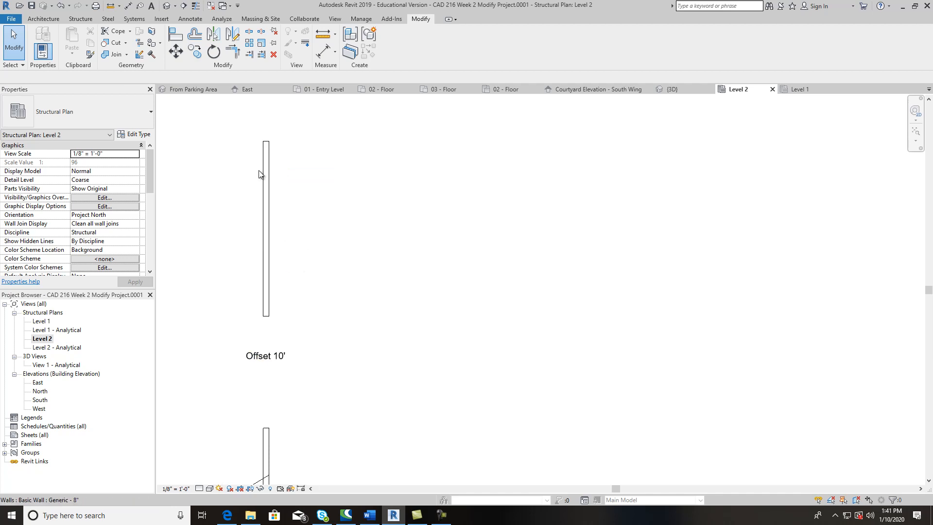
{"action": "left_click", "coordinate": [196, 35]}
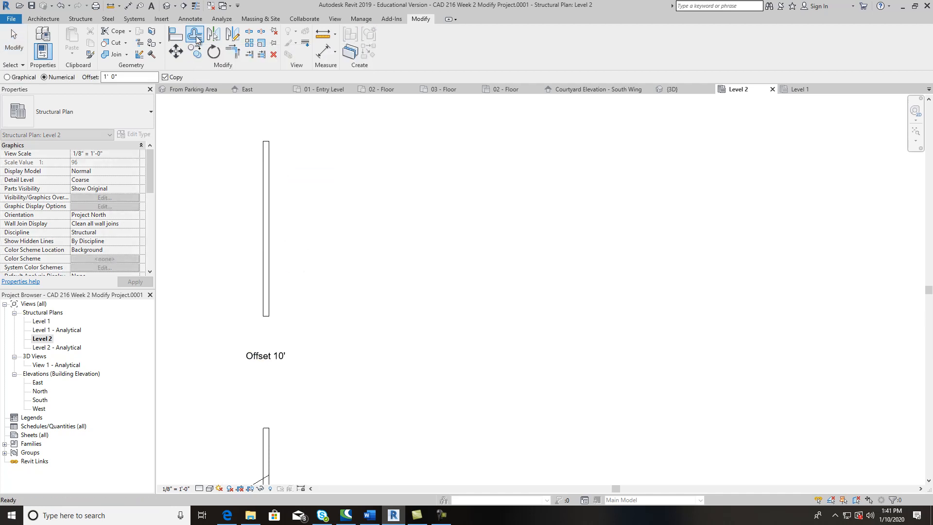
{"action": "type", "text": "10"}
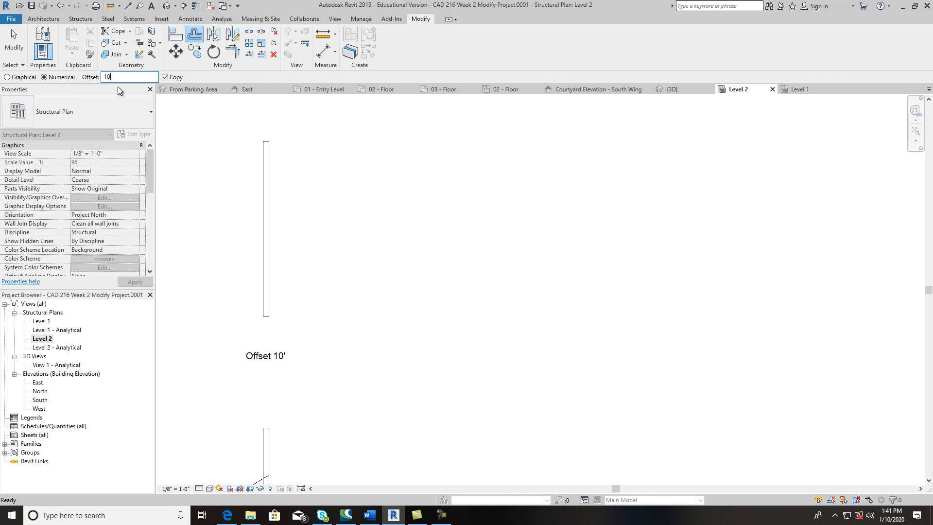
{"action": "left_click", "coordinate": [271, 226]}
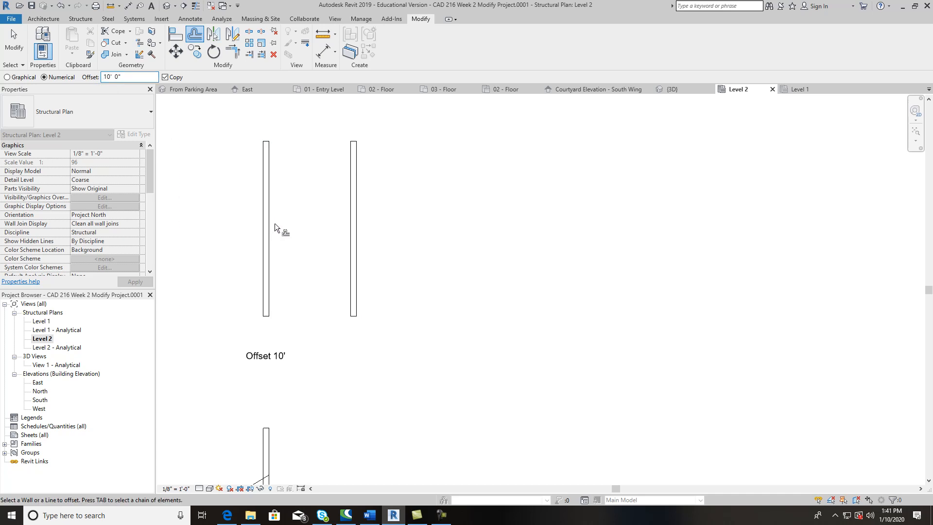
{"action": "left_click", "coordinate": [362, 231]}
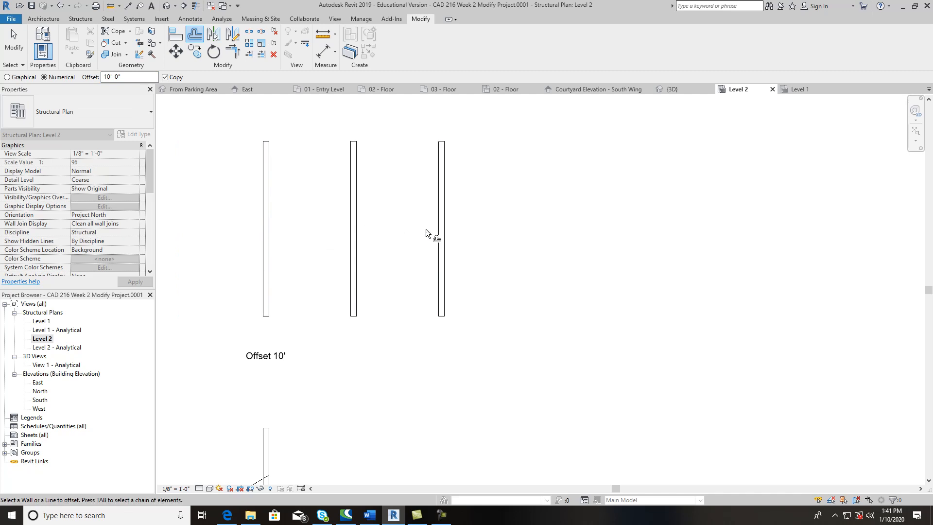
{"action": "left_click", "coordinate": [450, 236]}
{"action": "left_click", "coordinate": [535, 241]}
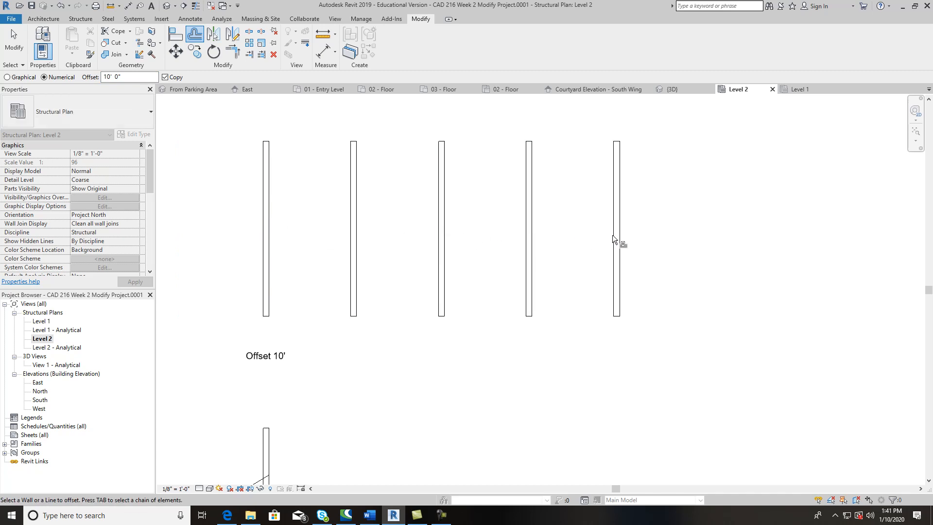
{"action": "scroll", "coordinate": [621, 279], "scroll_direction": "down", "scroll_amount": 2}
{"action": "key", "text": "Escape"}
Step: Add an aligned dimension between the centerlines of the first two offset walls, placed just above them
{"action": "middle_click_drag", "start_coordinate": [606, 338], "coordinate": [564, 326]}
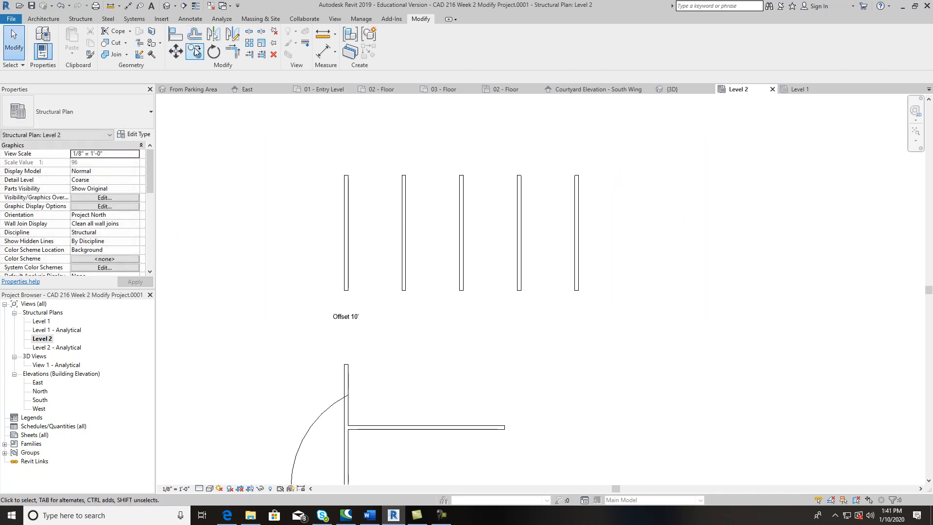
{"action": "left_click", "coordinate": [190, 19]}
{"action": "left_click", "coordinate": [39, 42]}
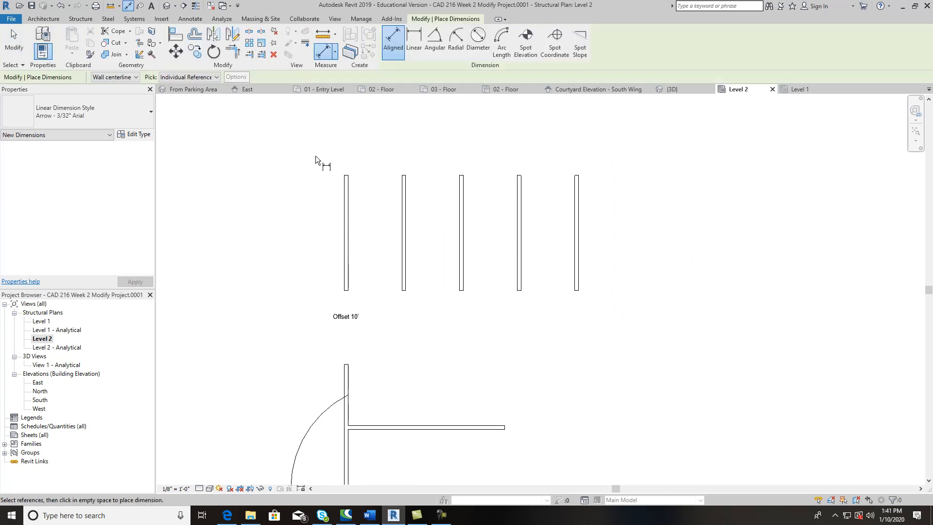
{"action": "left_click", "coordinate": [346, 175]}
{"action": "key", "text": "Escape"}
{"action": "left_click", "coordinate": [348, 208]}
{"action": "left_click", "coordinate": [402, 191]}
{"action": "left_click", "coordinate": [385, 151]}
Step: Trim the vertical and horizontal walls above the corner trimming note into a corner, keeping the lower part of the vertical wall
{"action": "scroll", "coordinate": [501, 206], "scroll_direction": "down", "scroll_amount": 1}
{"action": "middle_click_drag", "start_coordinate": [521, 276], "coordinate": [448, 167]}
{"action": "scroll", "coordinate": [446, 166], "scroll_direction": "down", "scroll_amount": 2}
{"action": "scroll", "coordinate": [357, 285], "scroll_direction": "up", "scroll_amount": 2}
{"action": "scroll", "coordinate": [367, 273], "scroll_direction": "up", "scroll_amount": 1}
{"action": "middle_click_drag", "start_coordinate": [366, 272], "coordinate": [340, 320]}
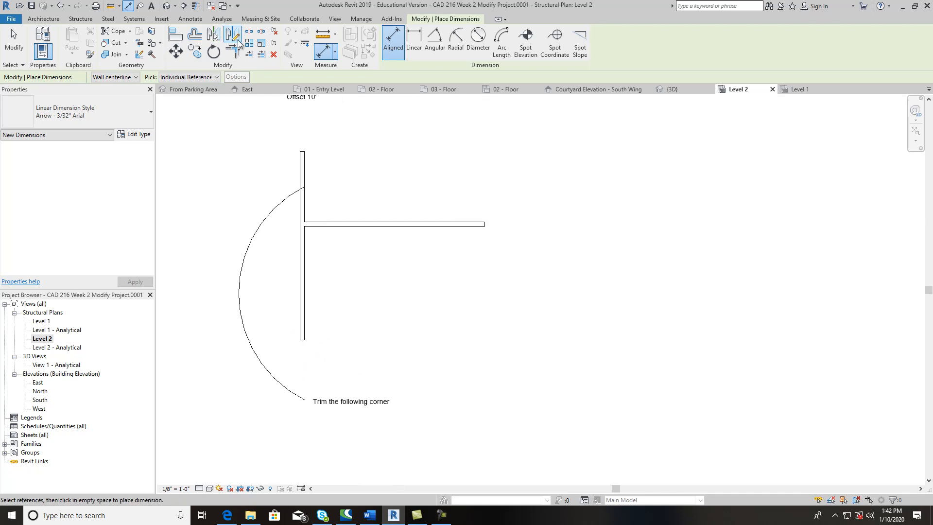
{"action": "key", "text": "Escape"}
{"action": "key", "text": "Escape"}
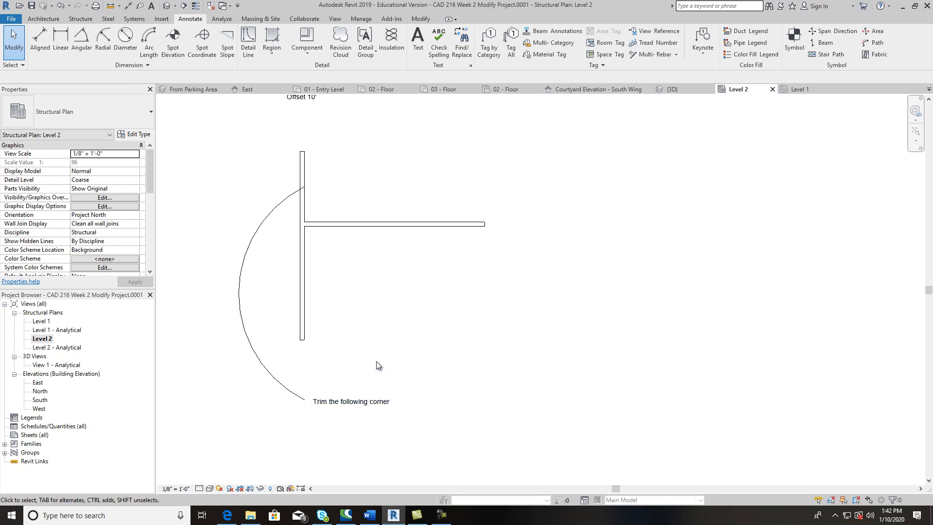
{"action": "left_click", "coordinate": [421, 19]}
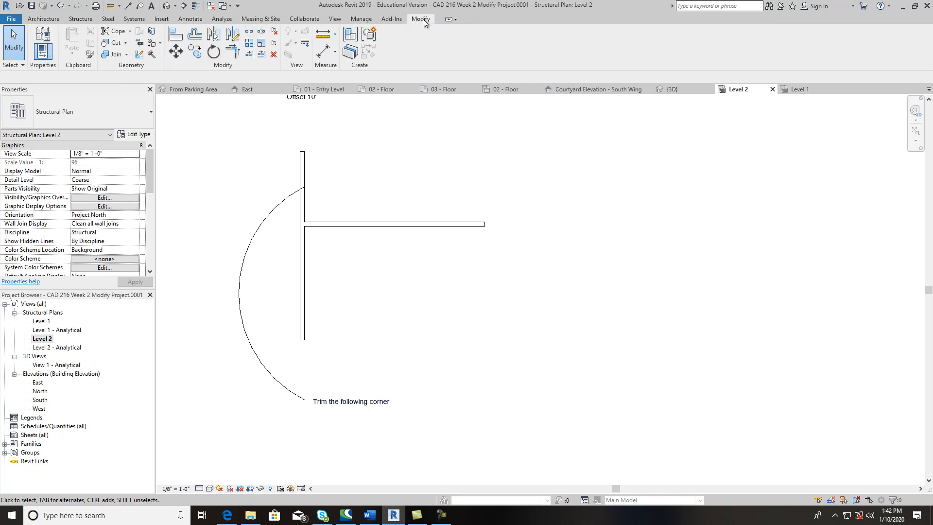
{"action": "left_click", "coordinate": [231, 52]}
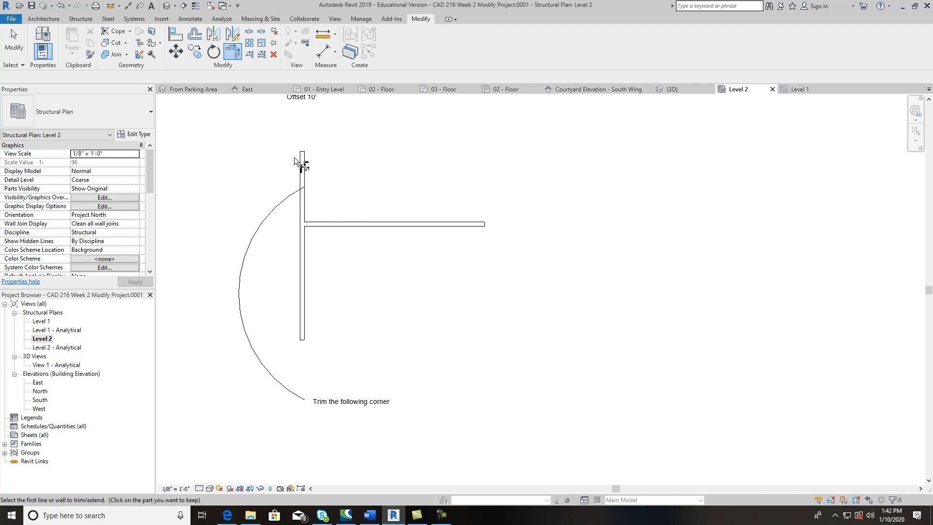
{"action": "left_click", "coordinate": [304, 295]}
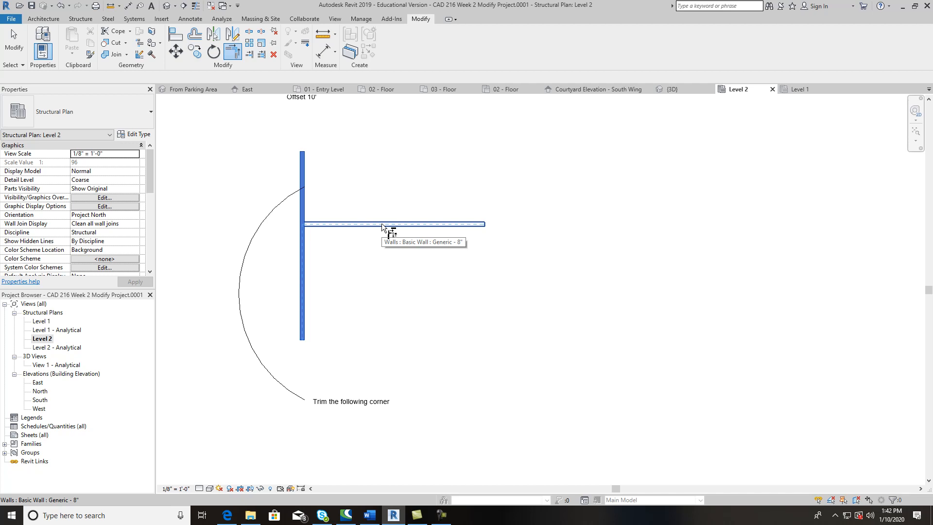
{"action": "left_click", "coordinate": [381, 223]}
{"action": "key", "text": "Escape"}
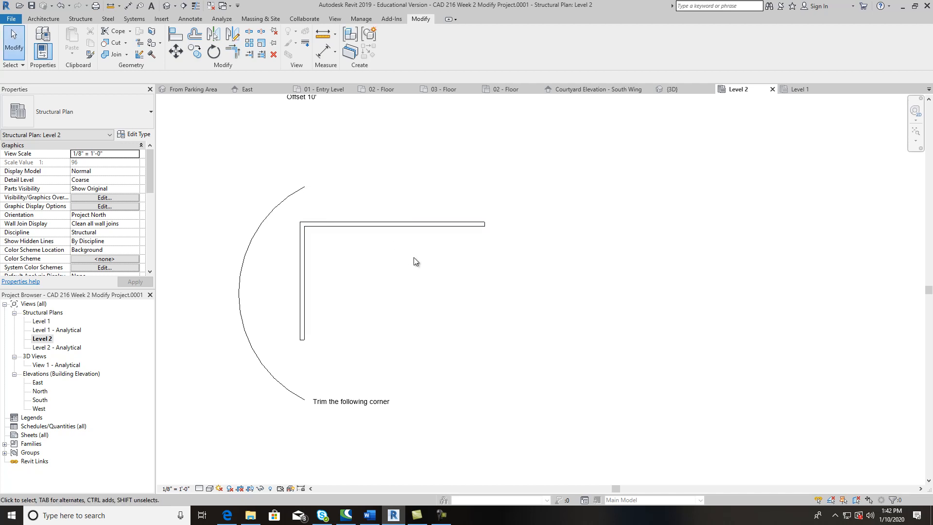
Step: Save the project as CAD 216 Week 2 Modify Project.rvt instead of the backup file
{"action": "scroll", "coordinate": [413, 257], "scroll_direction": "down", "scroll_amount": 7}
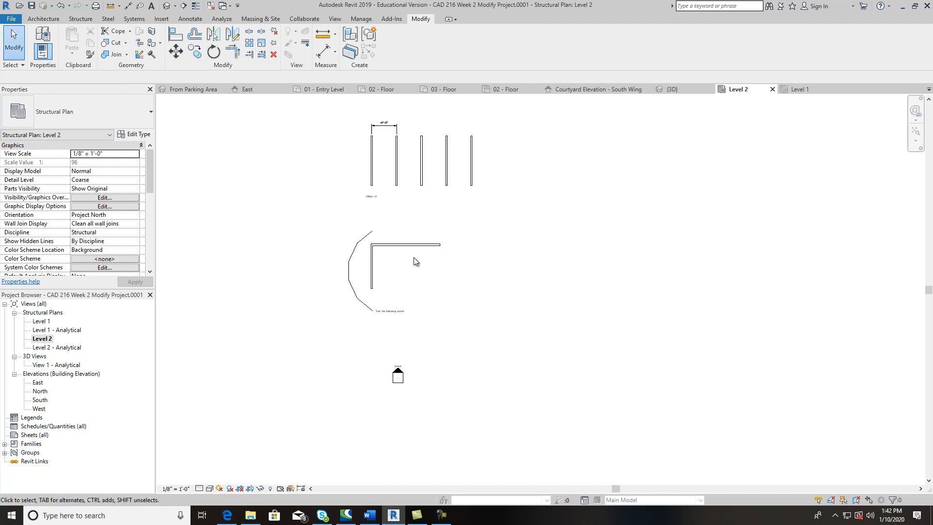
{"action": "middle_click_drag", "start_coordinate": [439, 273], "coordinate": [441, 401]}
{"action": "middle_click_drag", "start_coordinate": [444, 243], "coordinate": [377, 243]}
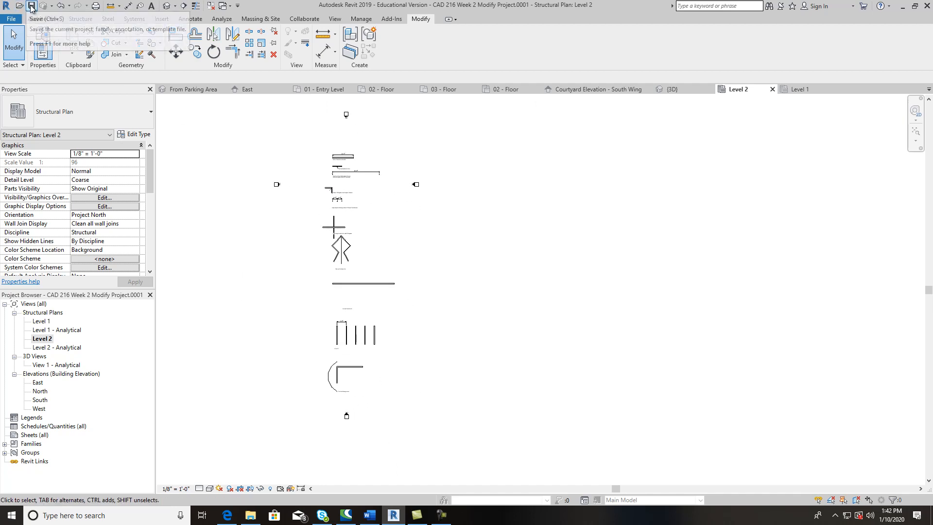
{"action": "left_click", "coordinate": [31, 9]}
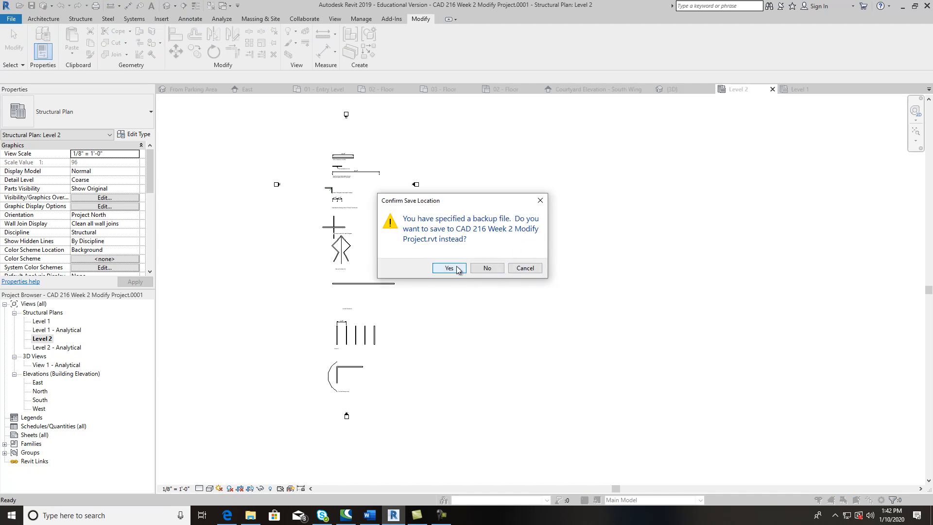
{"action": "left_click", "coordinate": [457, 270]}
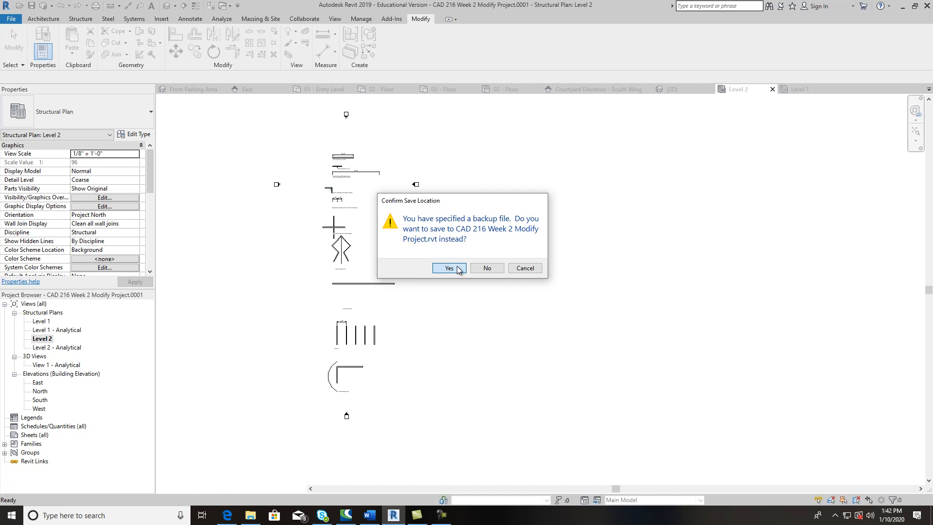
{"action": "left_click", "coordinate": [455, 267]}
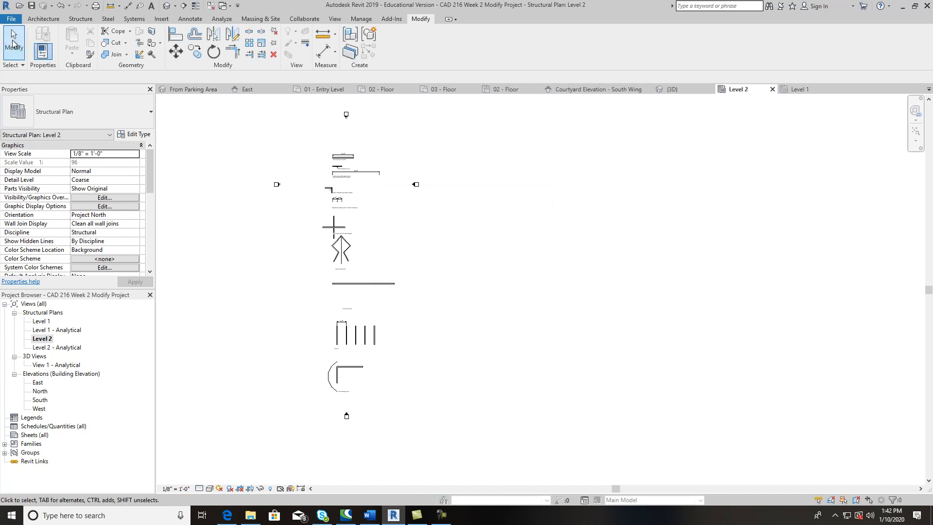
Step: Save a copy of the project to the Desktop under the name Project 1 CAD 216
{"action": "left_click", "coordinate": [11, 19]}
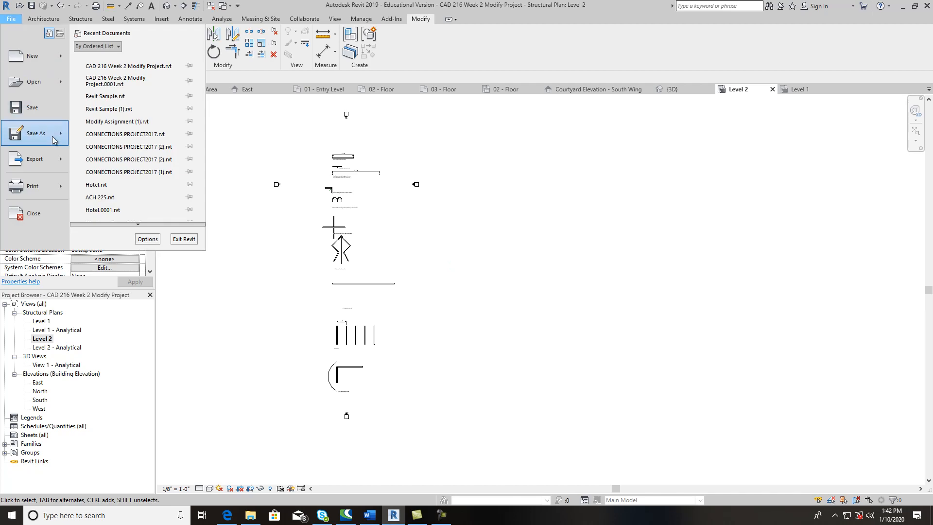
{"action": "mouse_move", "coordinate": [53, 136]}
{"action": "left_click", "coordinate": [117, 78]}
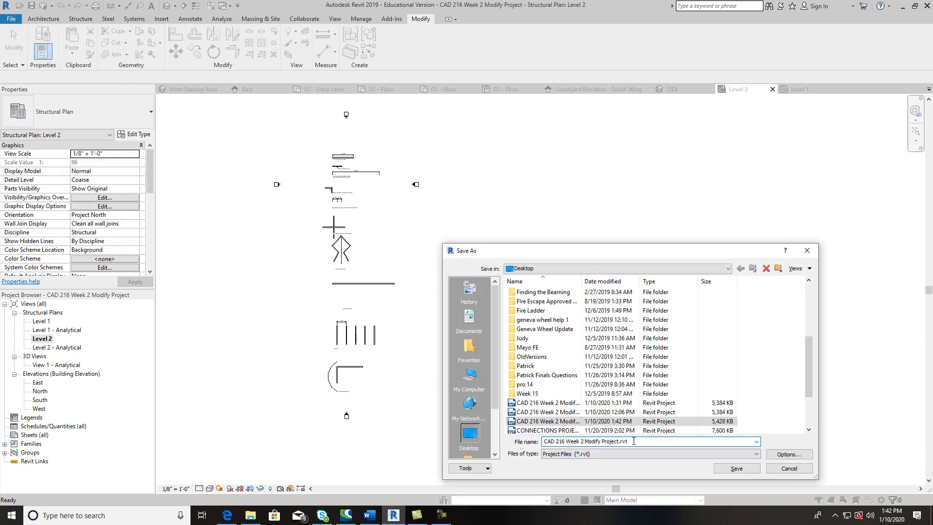
{"action": "left_click", "coordinate": [477, 436]}
{"action": "type", "text": "Proj"}
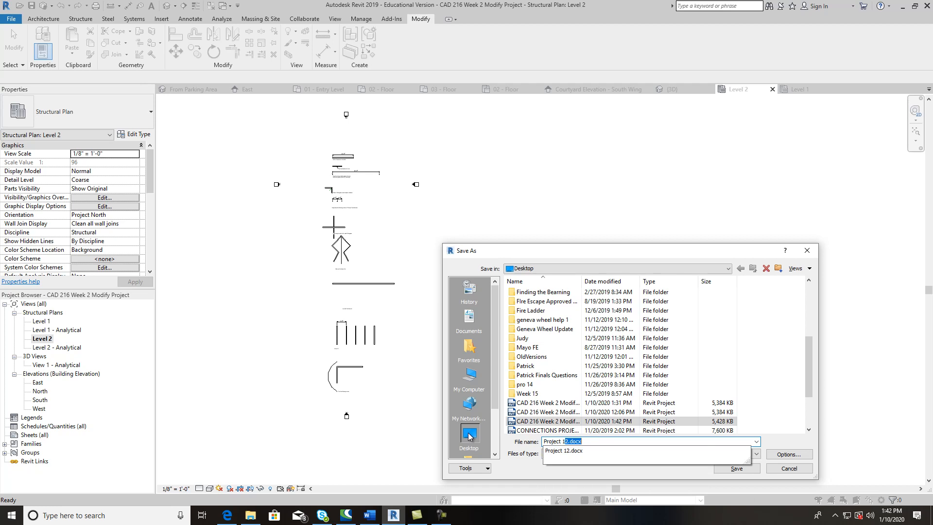
{"action": "type", "text": "ect 1"}
{"action": "key", "text": "BackSpace"}
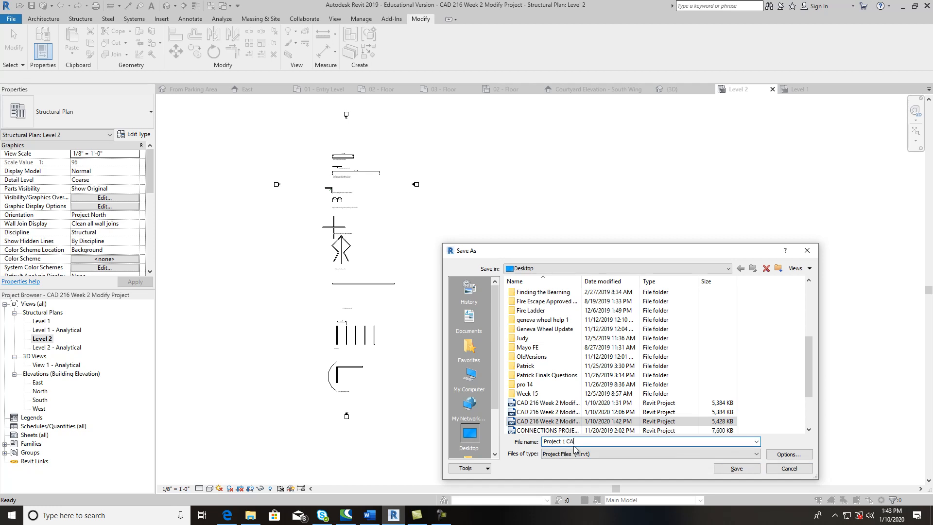
{"action": "left_click", "coordinate": [734, 468]}
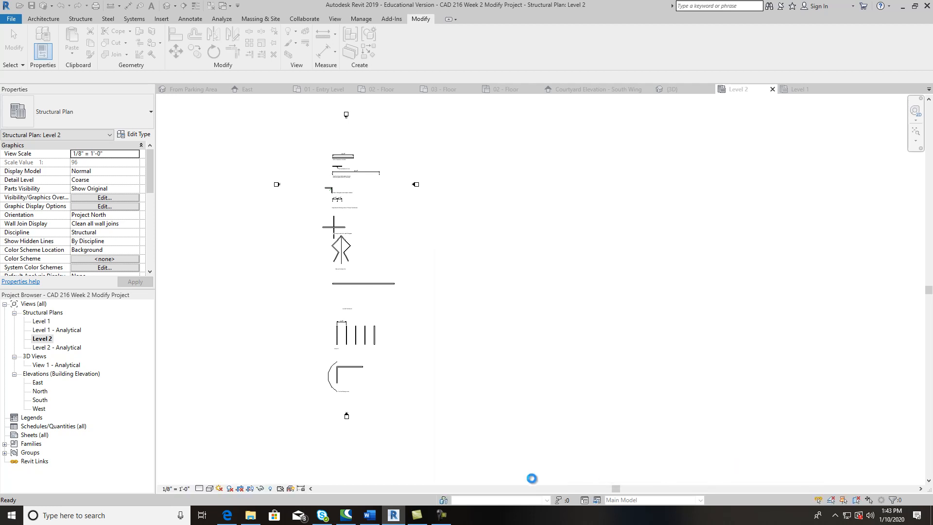
Step: Switch to the course page in Microsoft Edge and open the submission section of the Project 1 (Modifying Tools) assignment
{"action": "left_click", "coordinate": [230, 518]}
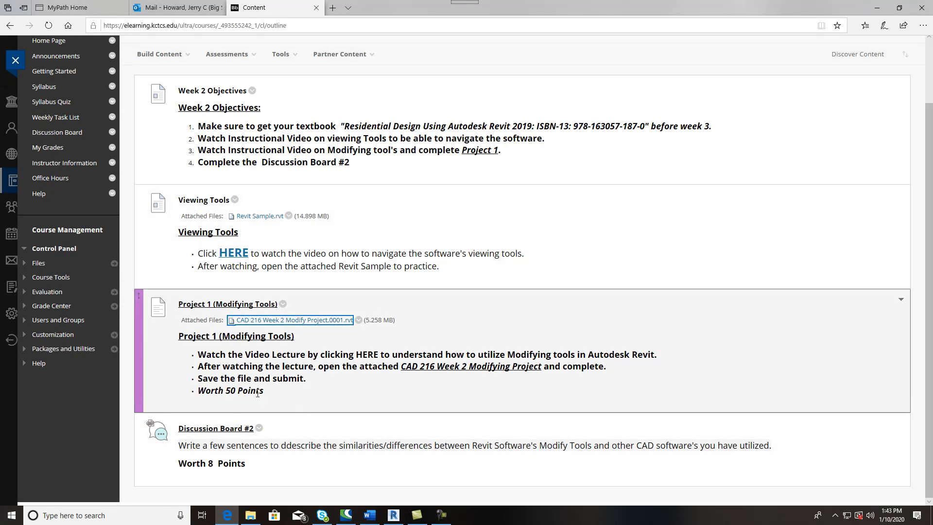
{"action": "left_click", "coordinate": [212, 307]}
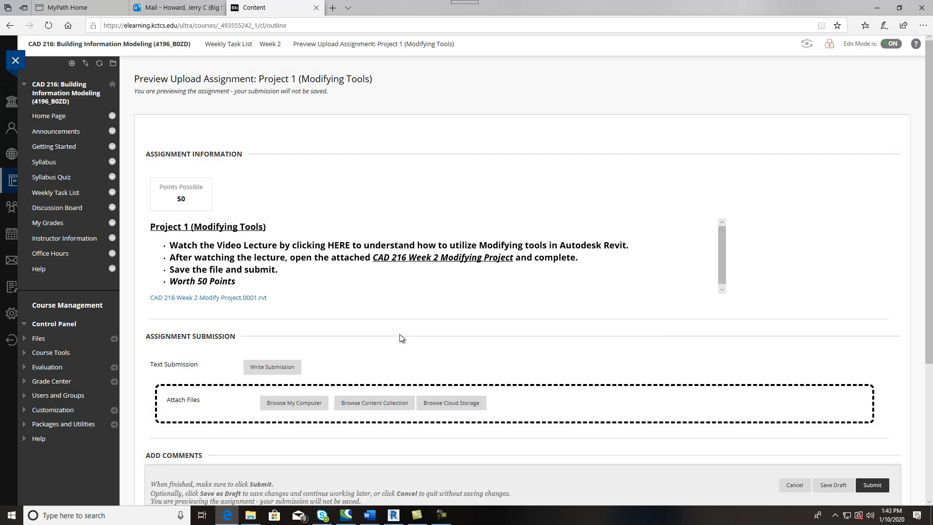
{"action": "scroll", "coordinate": [400, 336], "scroll_direction": "down", "scroll_amount": 2}
{"action": "scroll", "coordinate": [333, 315], "scroll_direction": "down", "scroll_amount": 2}
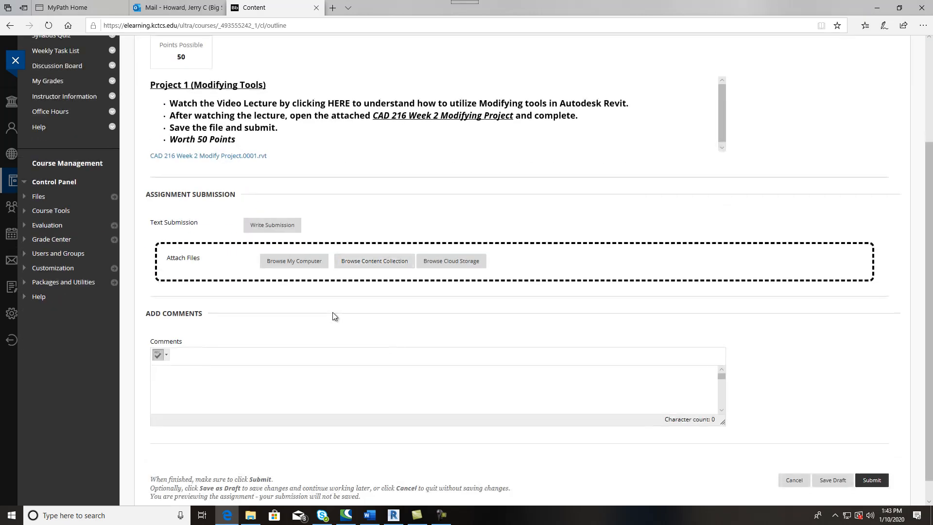
Step: Search the Desktop for "project 1", attach Project 1 CAD 216.rvt to the assignment and submit it
{"action": "left_click", "coordinate": [299, 267]}
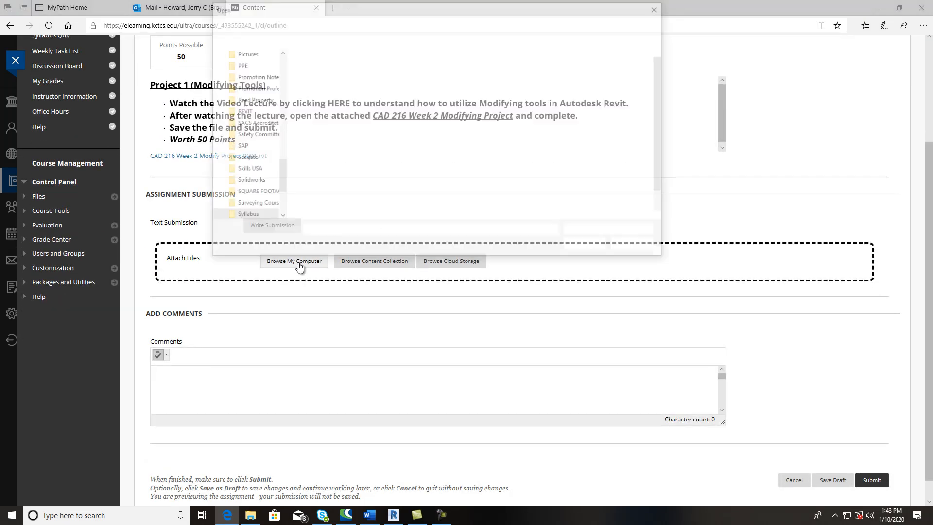
{"action": "left_click", "coordinate": [273, 22]}
{"action": "left_click", "coordinate": [279, 36]}
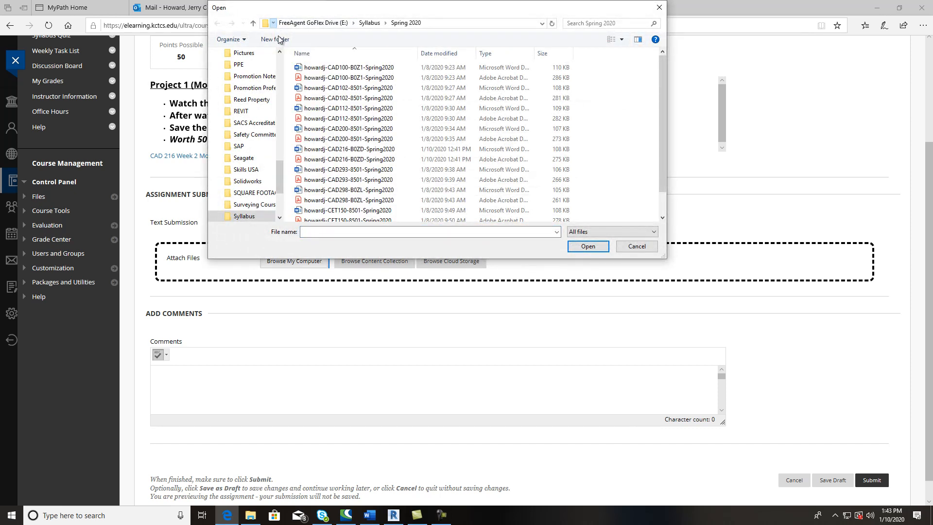
{"action": "left_click", "coordinate": [607, 24]}
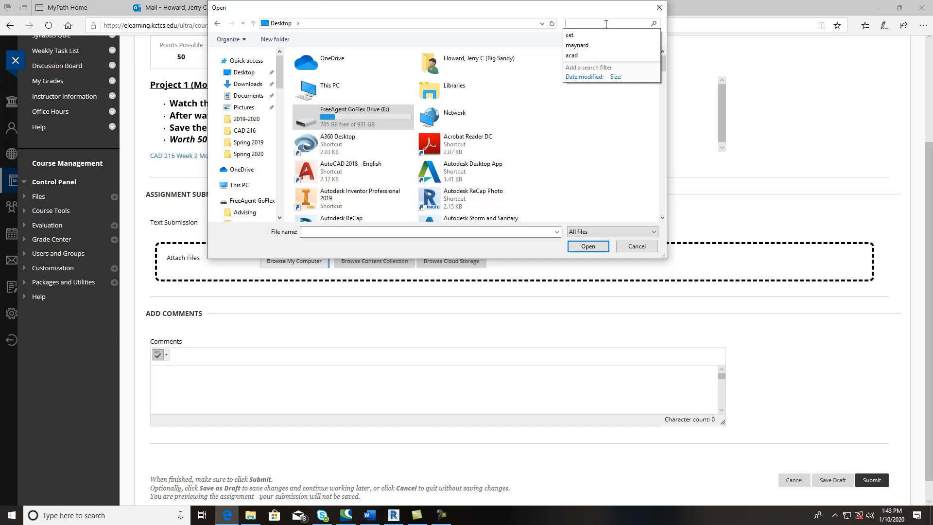
{"action": "type", "text": "project 1"}
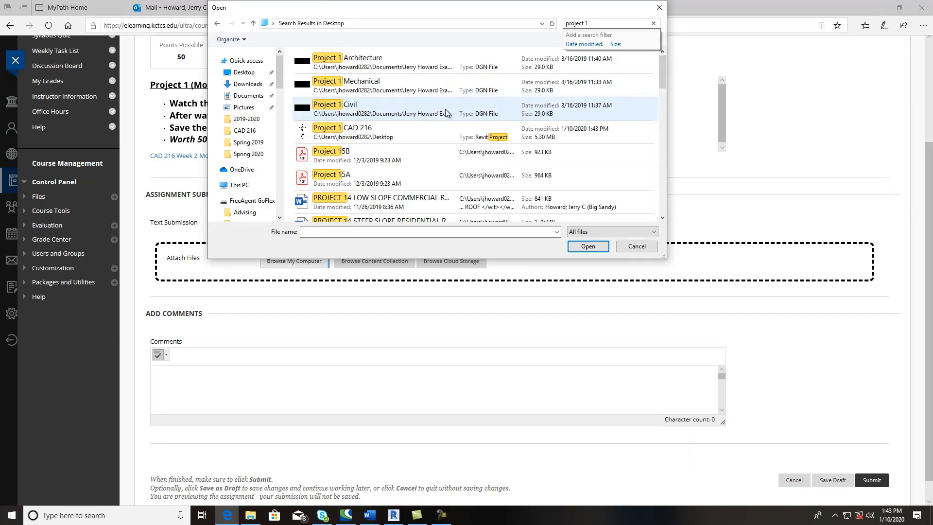
{"action": "left_click", "coordinate": [370, 136]}
{"action": "left_click", "coordinate": [590, 246]}
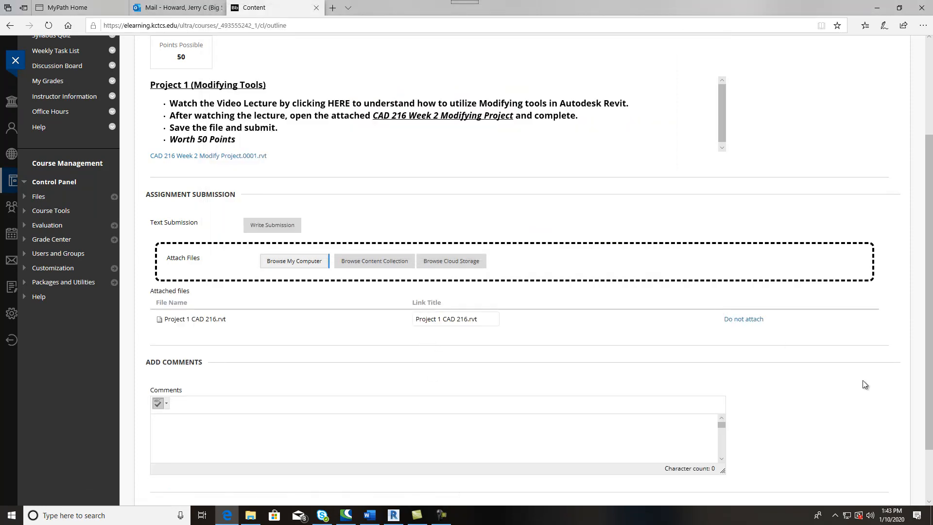
{"action": "scroll", "coordinate": [852, 387], "scroll_direction": "down", "scroll_amount": 3}
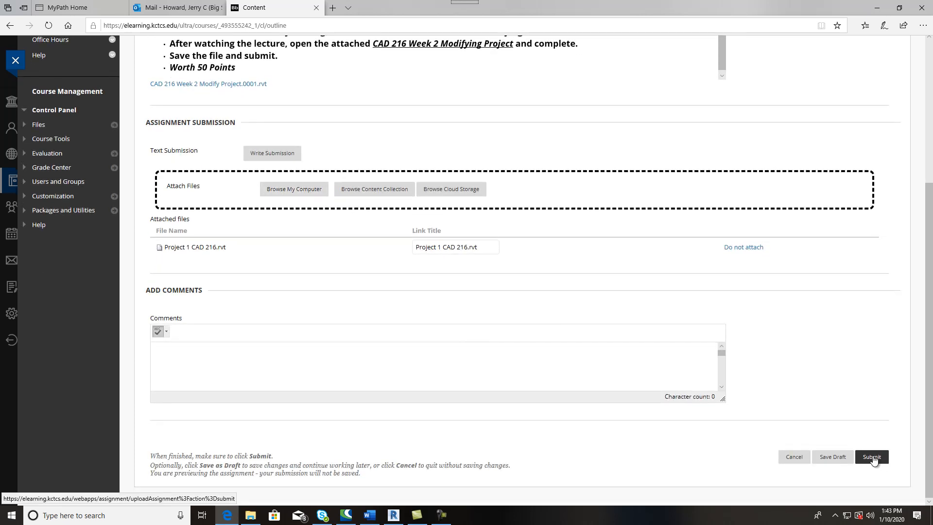
{"action": "left_click", "coordinate": [868, 460]}
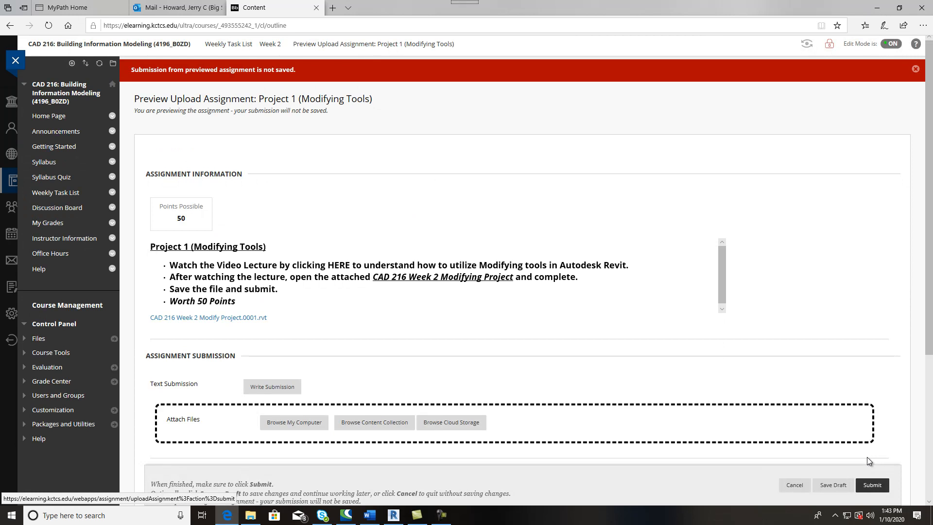